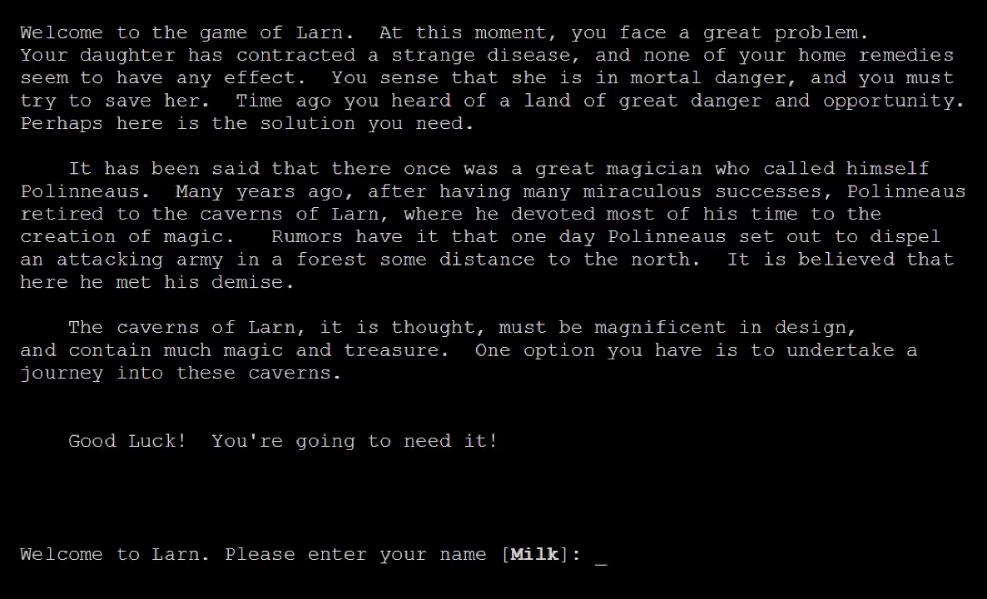
# Step: Accept the default name Milk and begin a game at difficulty 0
pyautogui.press('Return')
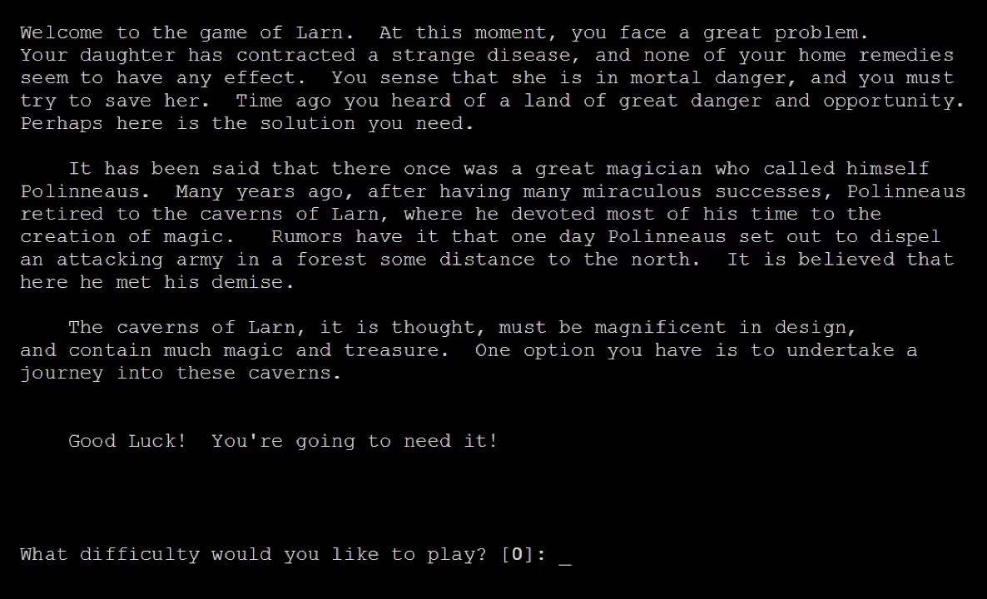
pyautogui.write('0')
pyautogui.press('Return')
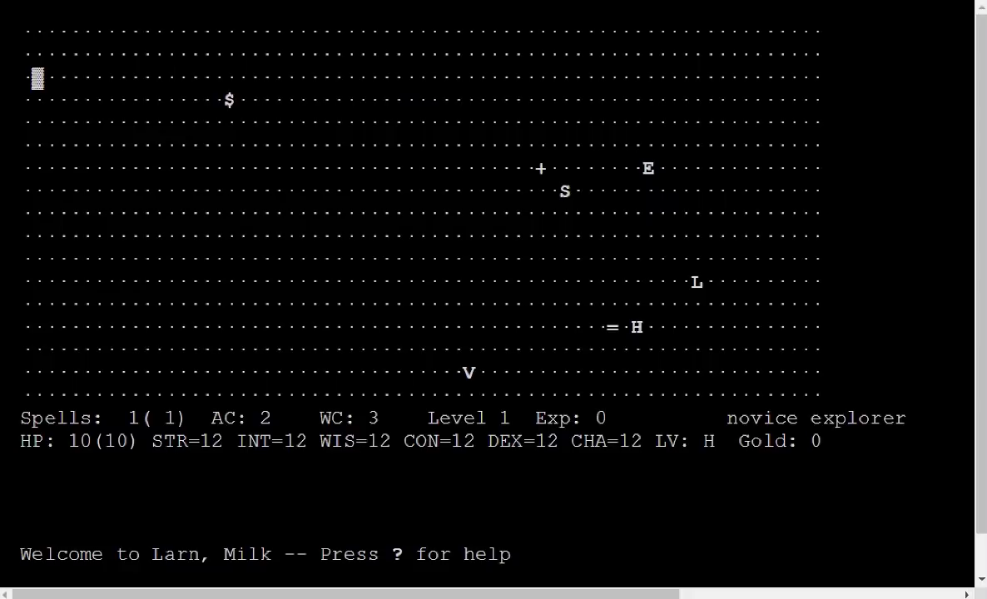
# Step: Search for traps and walk Milk down and right toward the home map centre
pyautogui.hotkey('shift', '6')
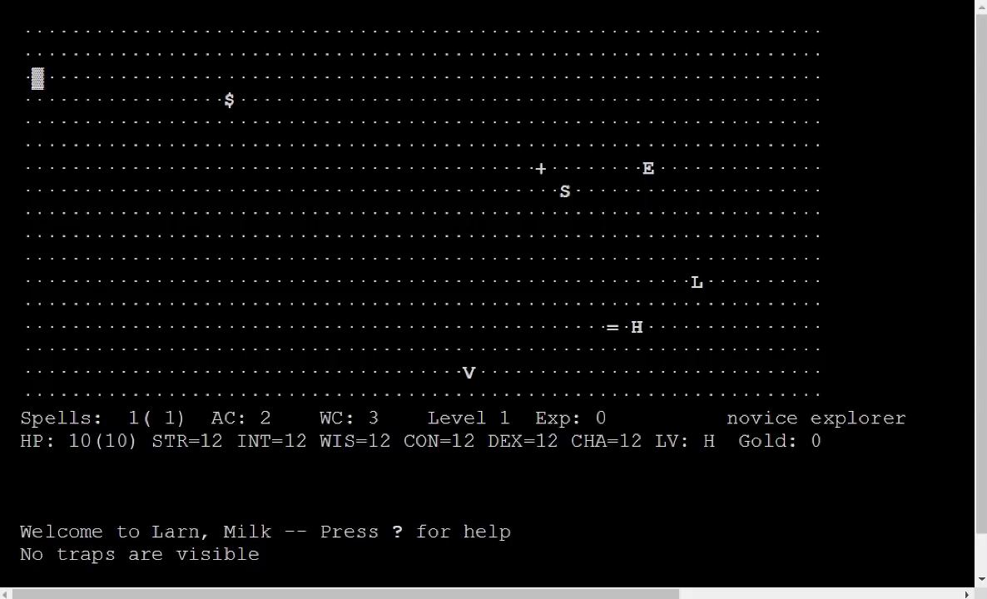
pyautogui.press('j')
pyautogui.press('l')
pyautogui.press('l')
pyautogui.press('l')
pyautogui.press('j')
pyautogui.press('j')
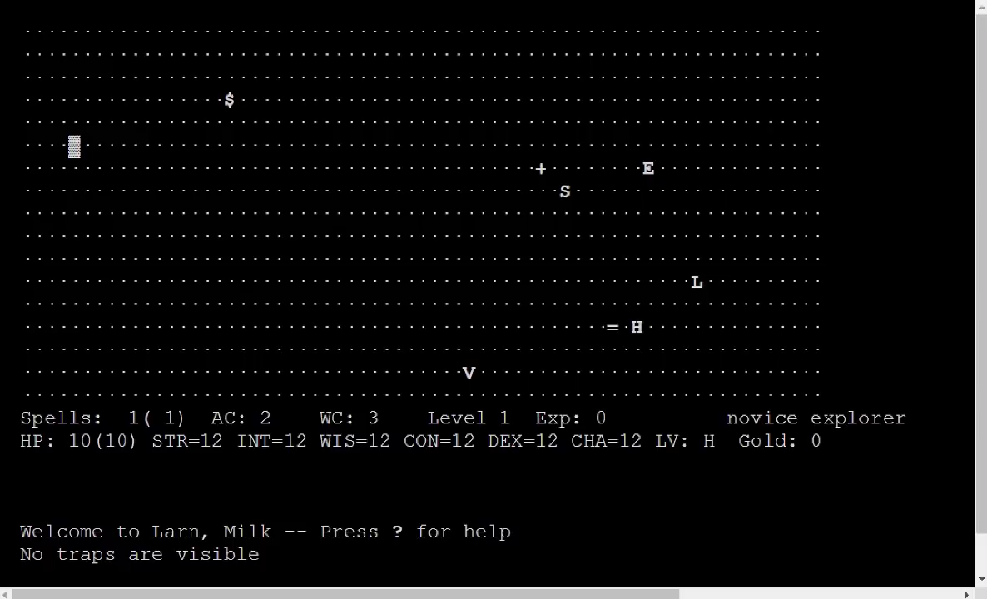
pyautogui.press('l')
pyautogui.press('j')
pyautogui.press('l')
pyautogui.press('l')
pyautogui.press('j')
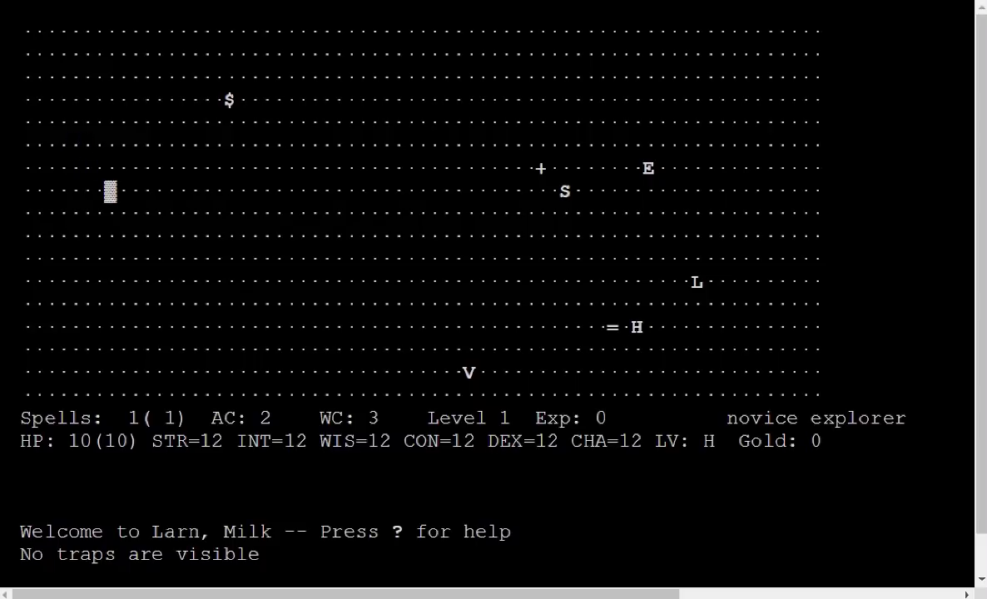
pyautogui.press('j')
pyautogui.press('l')
pyautogui.press('l')
pyautogui.press('l')
pyautogui.press('l')
pyautogui.press('l')
pyautogui.press('l')
pyautogui.press('l')
pyautogui.press('l')
pyautogui.press('l')
pyautogui.press('h')
pyautogui.press('h')
pyautogui.press('h')
pyautogui.press('j')
pyautogui.press('k')
pyautogui.press('l')
pyautogui.press('l')
pyautogui.press('l')
pyautogui.press('l')
pyautogui.press('l')
pyautogui.press('l')
pyautogui.press('l')
# Step: Cross the home map past the S and step onto the volcanic shaft V
pyautogui.press('n')
pyautogui.press('h')
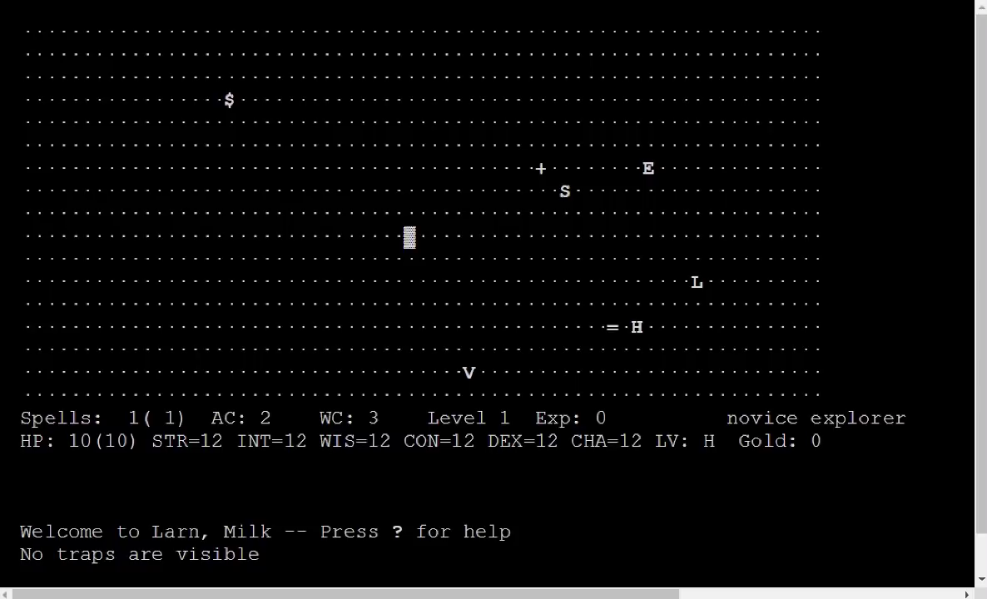
pyautogui.press('u')
pyautogui.press('l')
pyautogui.press('l')
pyautogui.press('l')
pyautogui.press('l')
pyautogui.press('l')
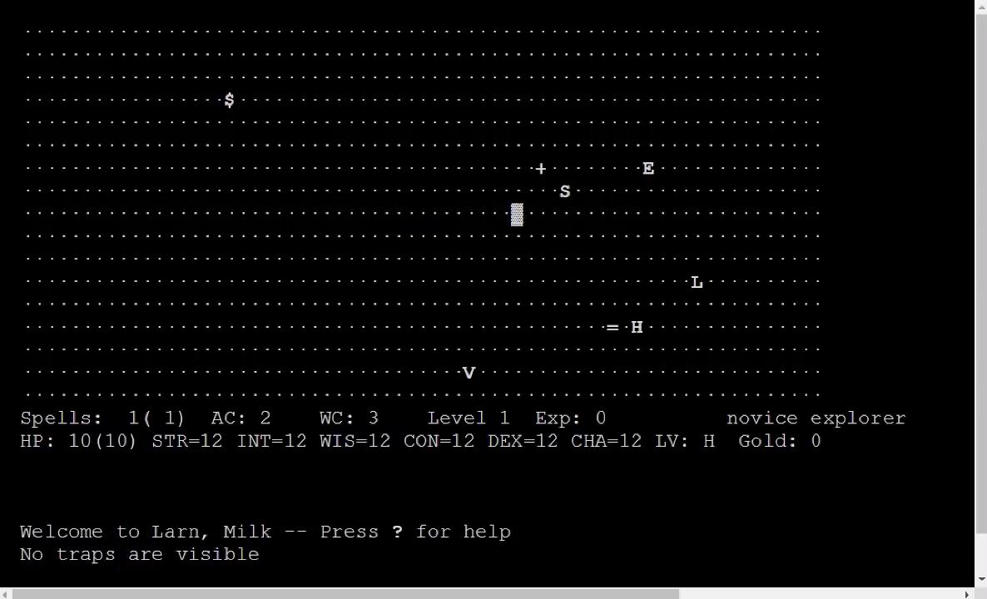
pyautogui.press('j')
pyautogui.press('j')
pyautogui.press('j')
pyautogui.press('j')
pyautogui.press('j')
pyautogui.press('j')
pyautogui.press('h')
pyautogui.press('h')
pyautogui.press('h')
pyautogui.press('b')
# Step: Walk to the dungeon entrance E and descend into dungeon level 1
pyautogui.press('k')
pyautogui.press('k')
pyautogui.press('k')
pyautogui.press('k')
pyautogui.press('k')
pyautogui.press('l')
pyautogui.press('l')
pyautogui.press('l')
pyautogui.press('l')
pyautogui.press('l')
pyautogui.press('l')
pyautogui.press('l')
pyautogui.press('n')
pyautogui.press('n')
pyautogui.press('l')
pyautogui.press('l')
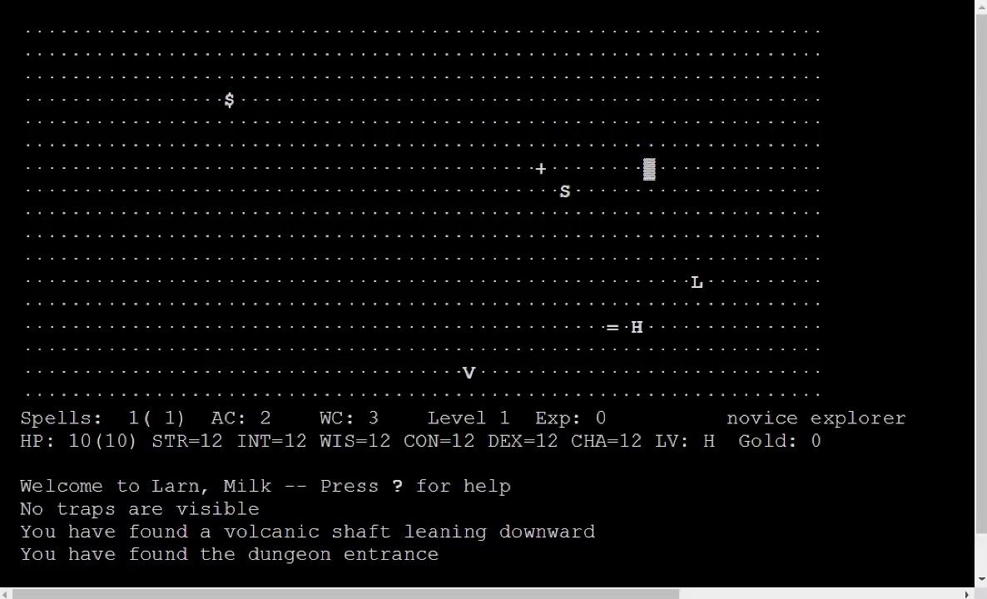
pyautogui.press('E')
# Step: Leave and re-enter the dungeon, then head left along the corridor
pyautogui.press('k')
pyautogui.press('k')
pyautogui.press('E')
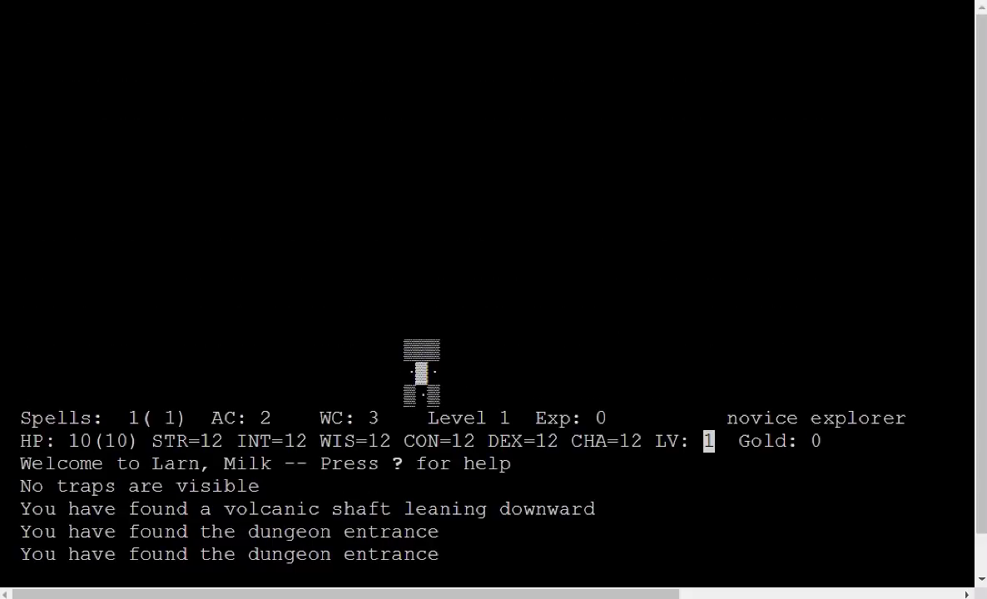
pyautogui.press('h')
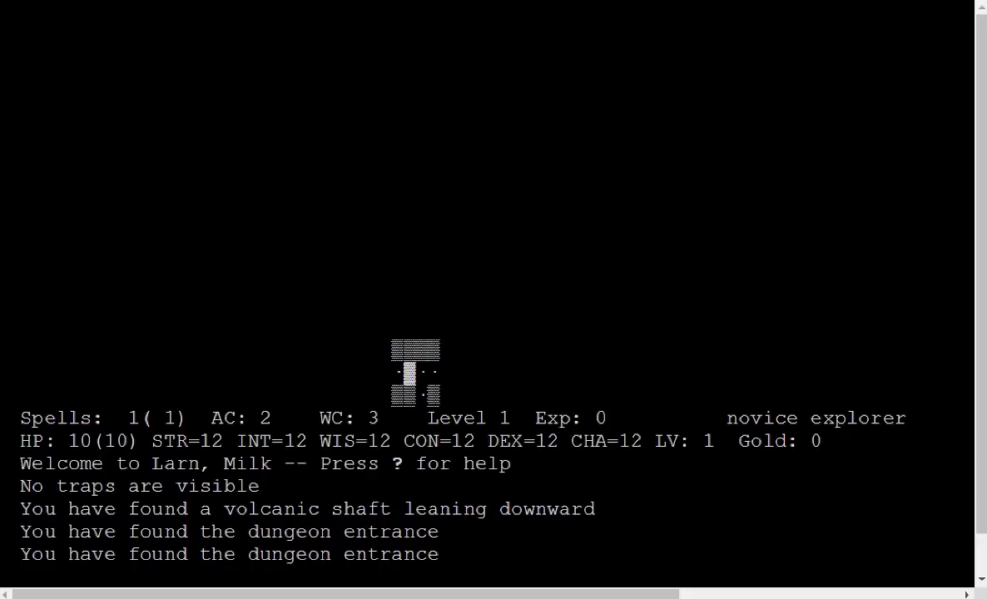
pyautogui.press('h')
pyautogui.press('h')
pyautogui.press('h')
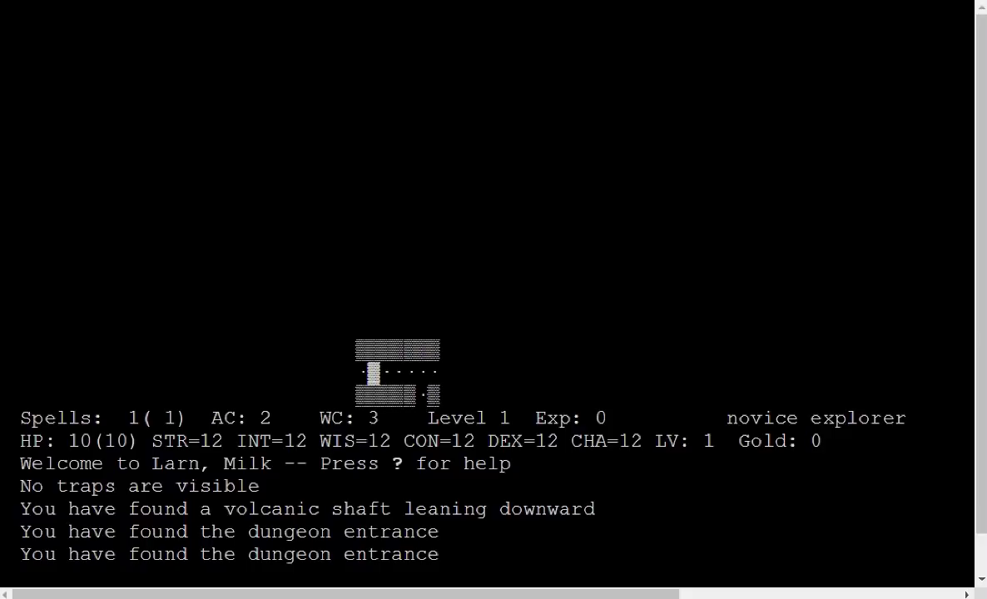
# Step: Collect the gold further along the corridor and kill the kobold
pyautogui.press('h')
pyautogui.press('s')
pyautogui.press('h')
pyautogui.press('h')
pyautogui.press('h')
pyautogui.press('h')
pyautogui.press('h')
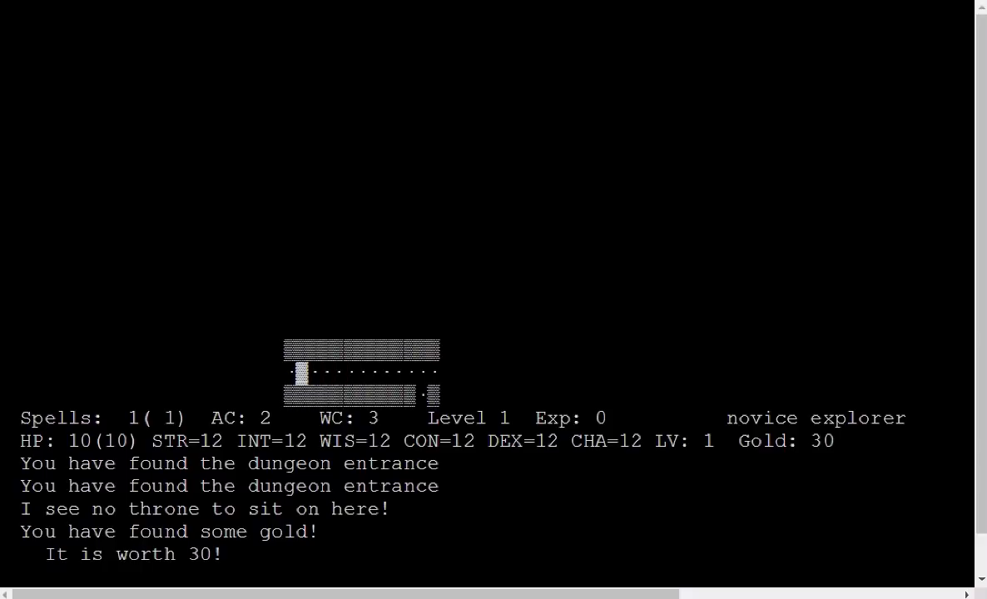
pyautogui.press('h')
pyautogui.press('h')
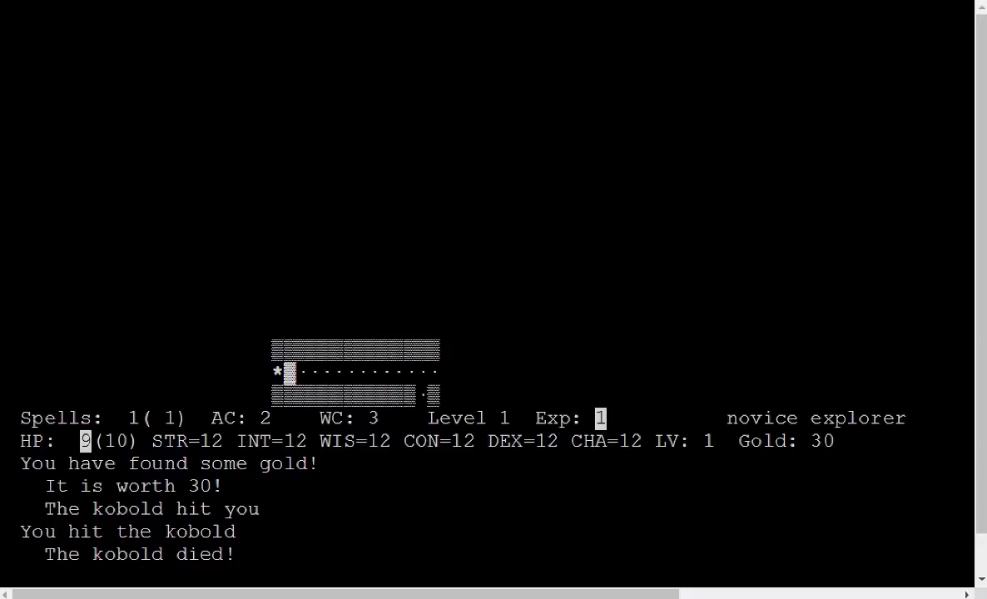
pyautogui.press('h')
pyautogui.press('h')
pyautogui.press('h')
pyautogui.press('h')
pyautogui.press('h')
pyautogui.press('h')
pyautogui.press('h')
pyautogui.press('h')
pyautogui.press('h')
pyautogui.press('h')
pyautogui.press('h')
pyautogui.press('h')
pyautogui.press('h')
# Step: Follow the winding side passage up and around, then down to the fountain
pyautogui.press('h')
pyautogui.press('k')
pyautogui.press('k')
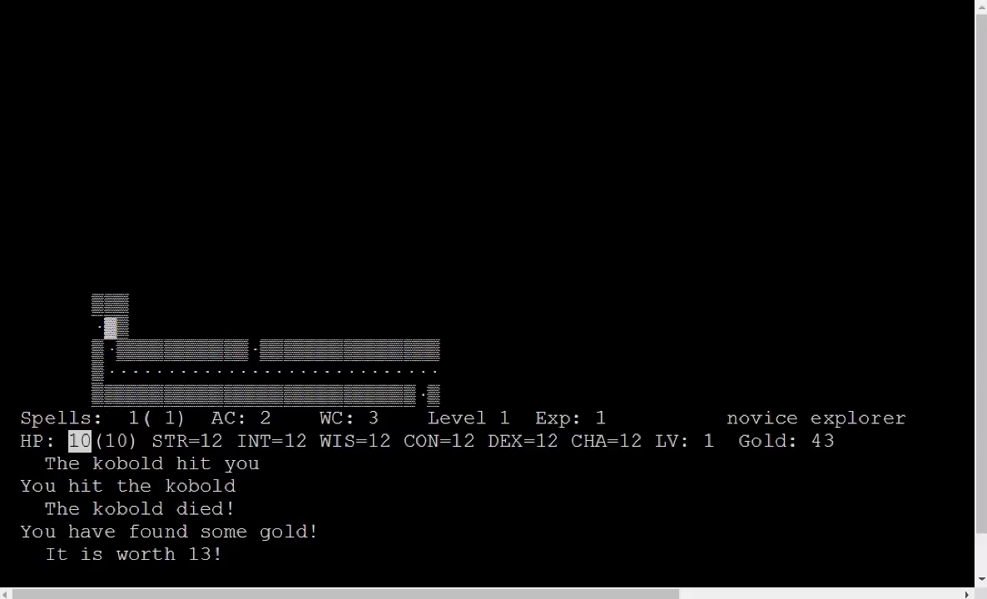
pyautogui.press('h')
pyautogui.press('h')
pyautogui.press('h')
pyautogui.press('h')
pyautogui.press('h')
pyautogui.press('k')
pyautogui.press('k')
pyautogui.press('l')
pyautogui.press('l')
pyautogui.press('l')
pyautogui.press('l')
pyautogui.press('k')
pyautogui.press('k')
pyautogui.press('k')
pyautogui.press('h')
pyautogui.press('h')
pyautogui.press('h')
pyautogui.press('h')
pyautogui.press('h')
pyautogui.press('h')
pyautogui.press('j')
pyautogui.press('j')
pyautogui.press('j')
pyautogui.press('j')
pyautogui.press('j')
pyautogui.press('j')
pyautogui.press('j')
pyautogui.press('l')
pyautogui.press('l')
pyautogui.press('h')
pyautogui.press('h')
# Step: Drink from the fountain, with no effect, and step around it
pyautogui.press('D')
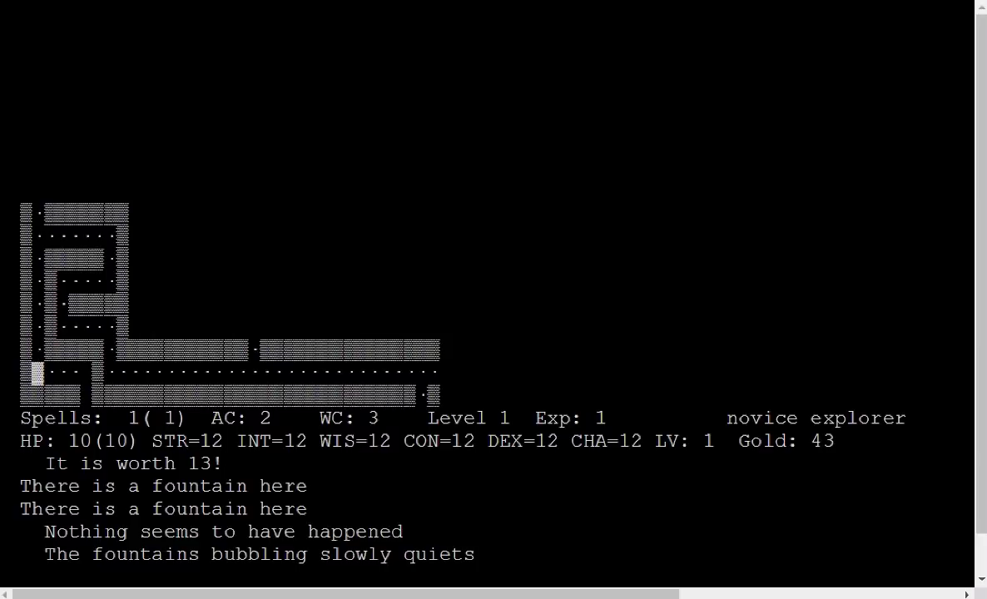
pyautogui.press('l')
pyautogui.press('l')
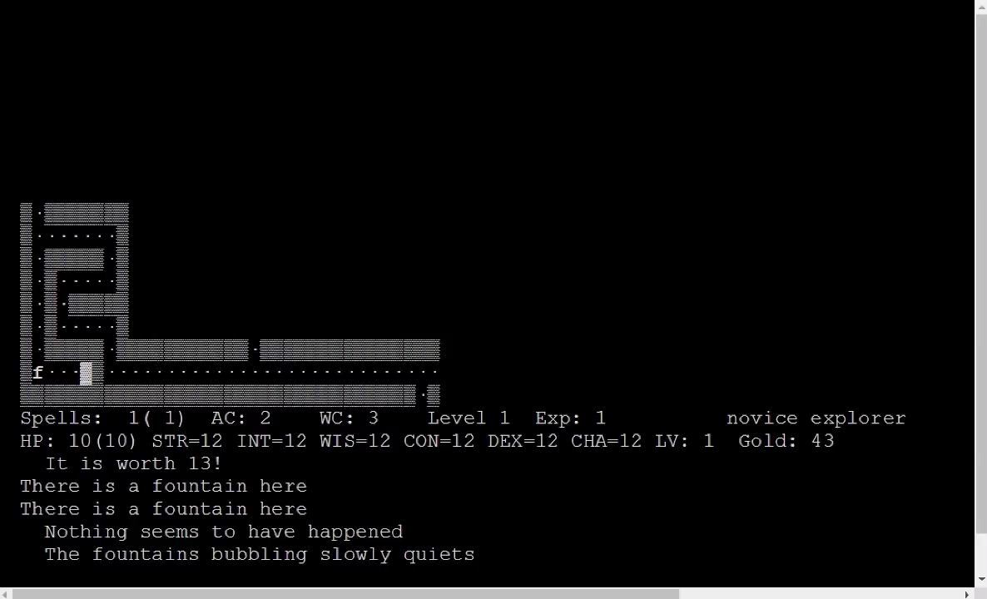
pyautogui.press('h')
pyautogui.press('h')
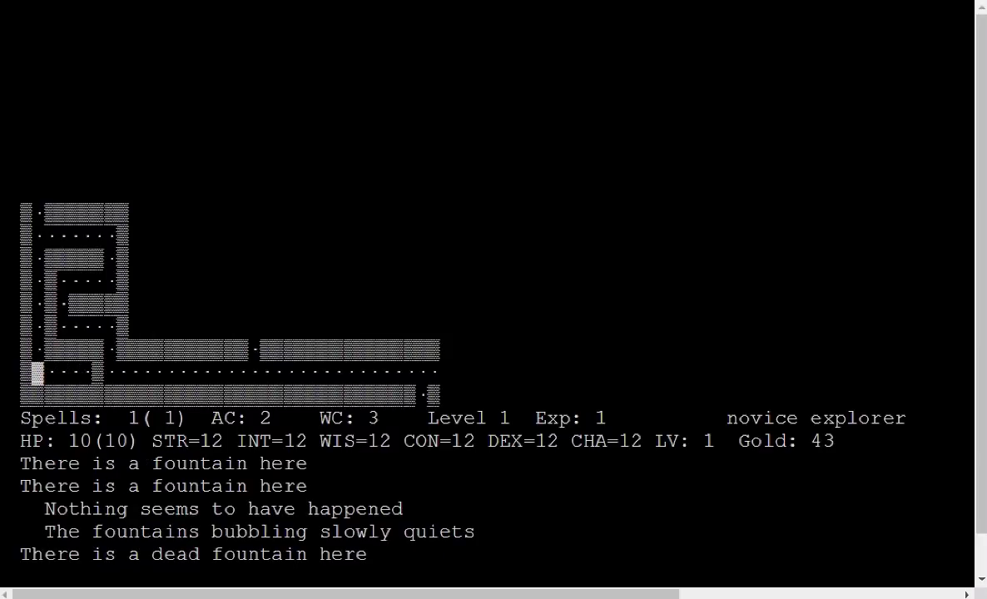
# Step: Walk up the left corridor and step onto the chest
pyautogui.press('k')
pyautogui.press('k')
pyautogui.press('k')
pyautogui.press('k')
pyautogui.press('k')
pyautogui.press('k')
pyautogui.press('k')
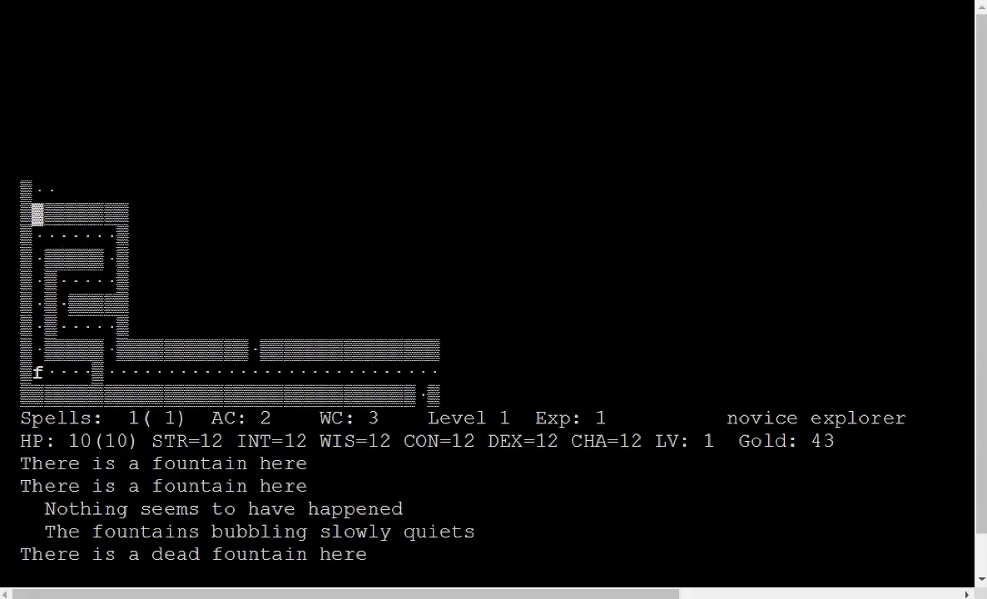
pyautogui.press('k')
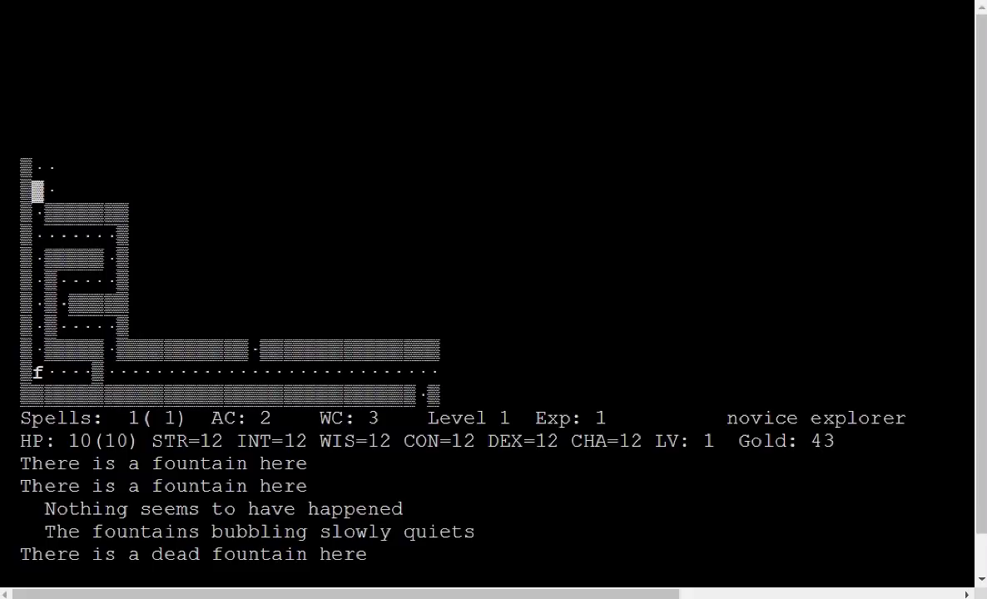
pyautogui.press('k')
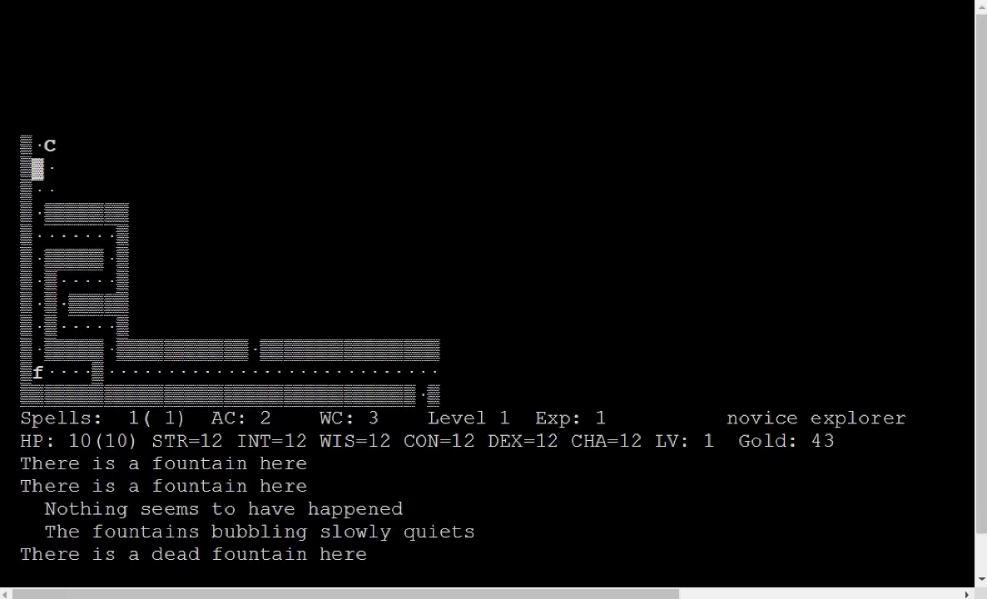
pyautogui.press('u')
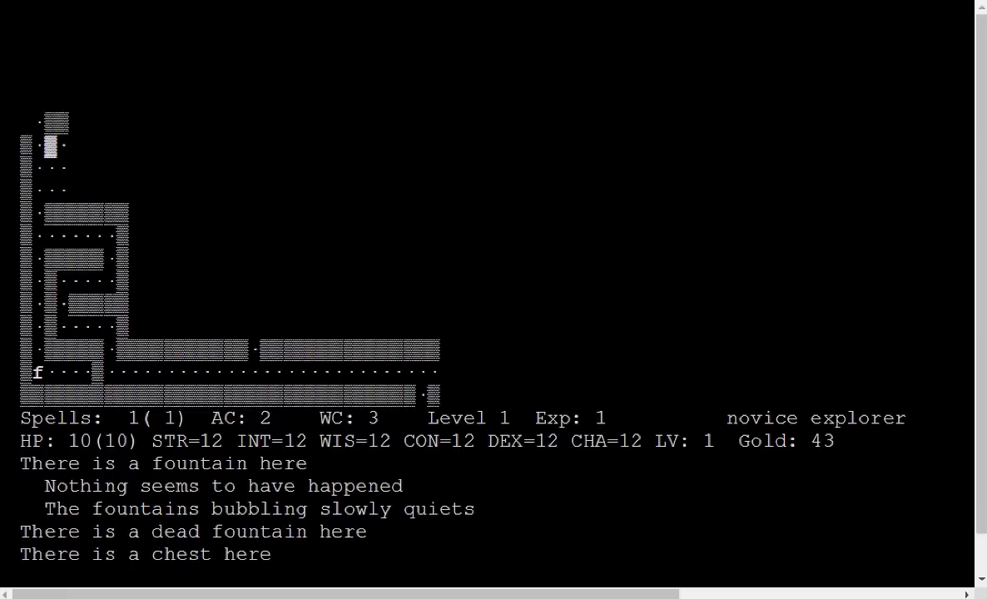
pyautogui.write('c')
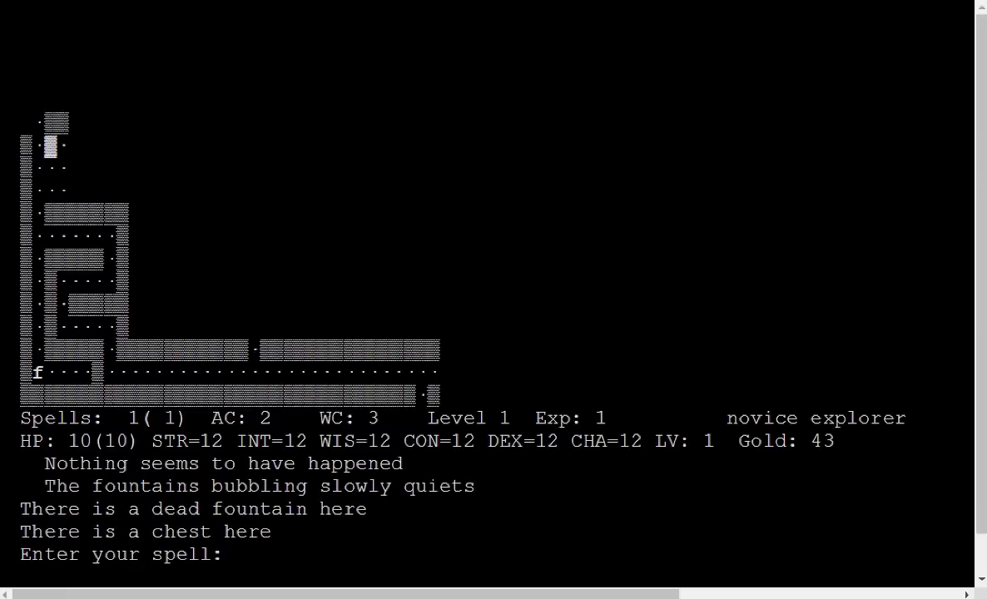
pyautogui.write('chestjlkhkk')
# Step: Try opening, casting and eating around the chest tile
pyautogui.press('j')
pyautogui.press('j')
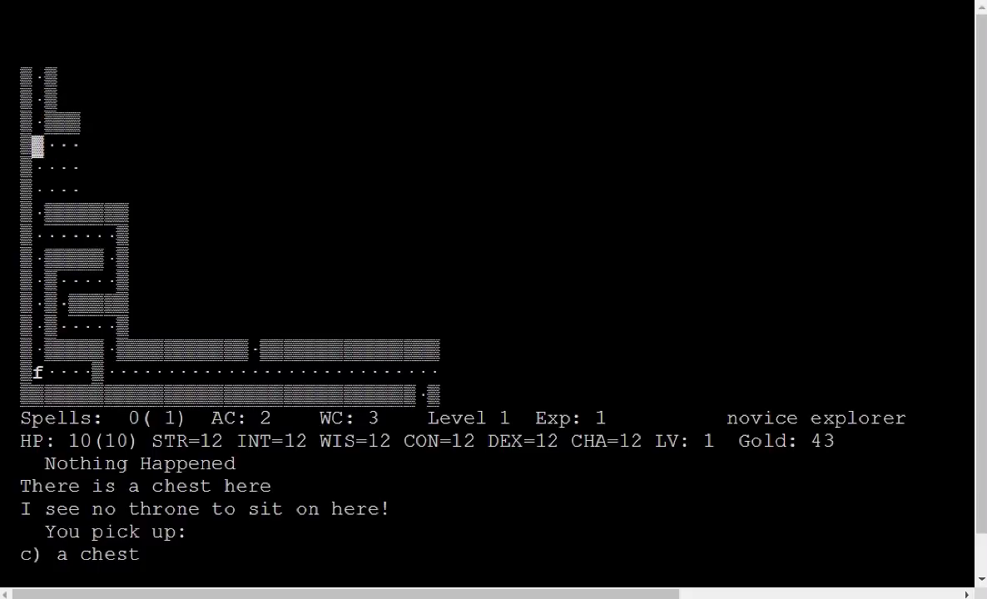
pyautogui.press('O')
pyautogui.press('c')
pyautogui.press('j')
pyautogui.press('l')
pyautogui.press('c')
pyautogui.press('h')
pyautogui.press('e')
pyautogui.press('s')
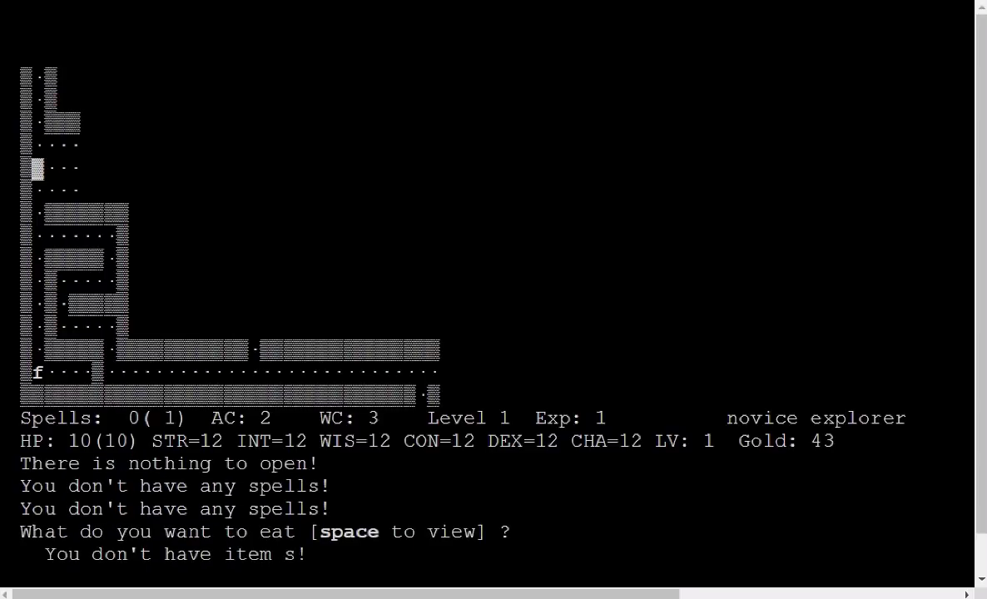
# Step: Attempt to drop the chest and look at it on the floor
pyautogui.press('d')
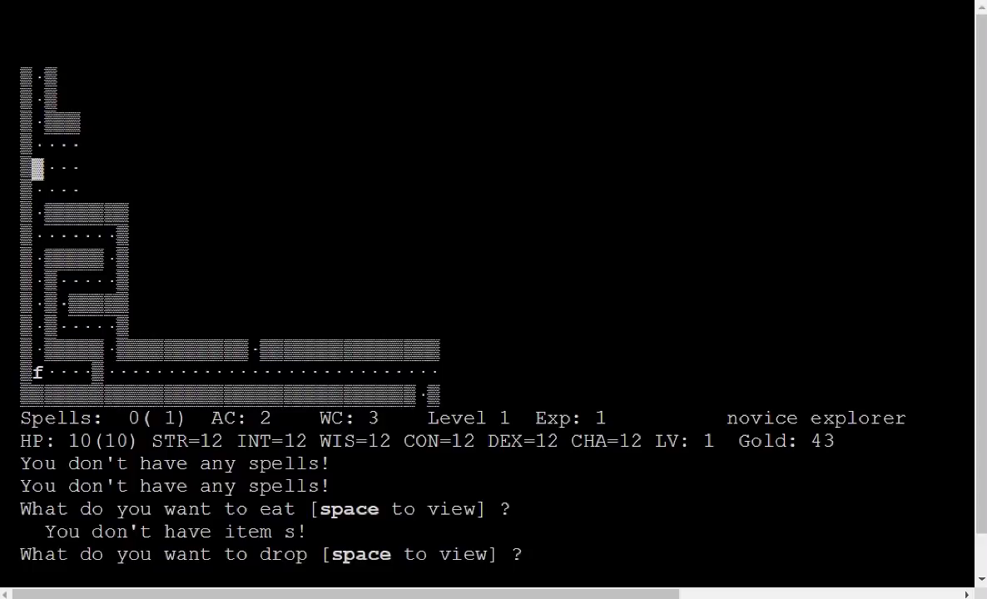
pyautogui.press('space')
pyautogui.press('c')
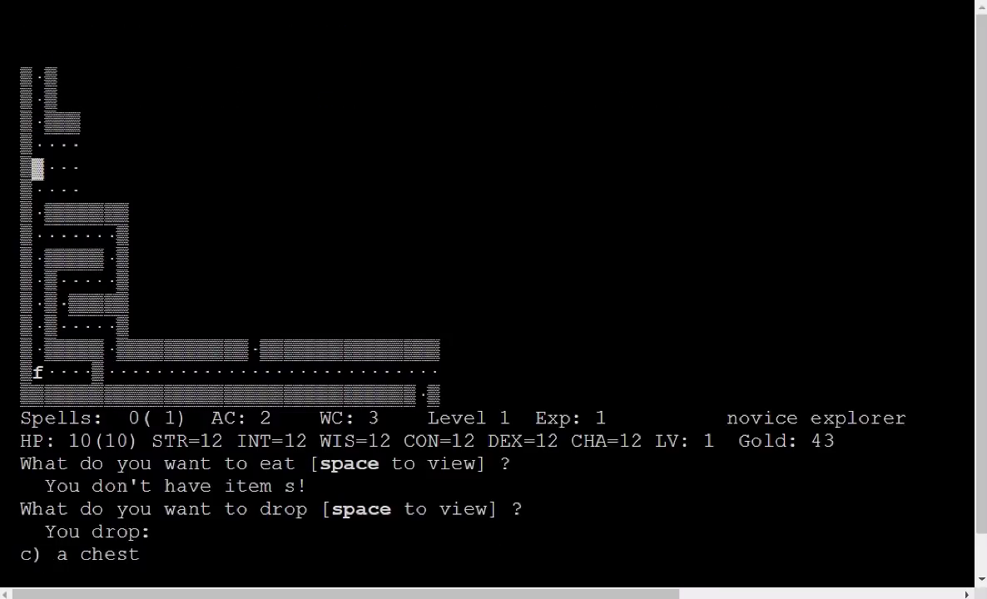
pyautogui.press('p')
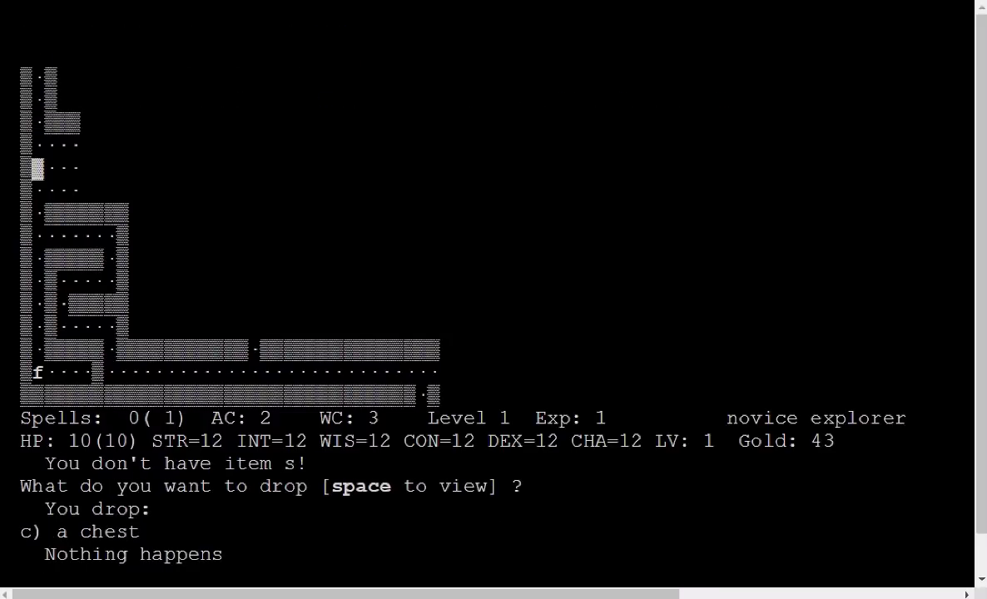
pyautogui.press('.')
pyautogui.press('l')
pyautogui.press('c')
pyautogui.press('h')
pyautogui.press('h')
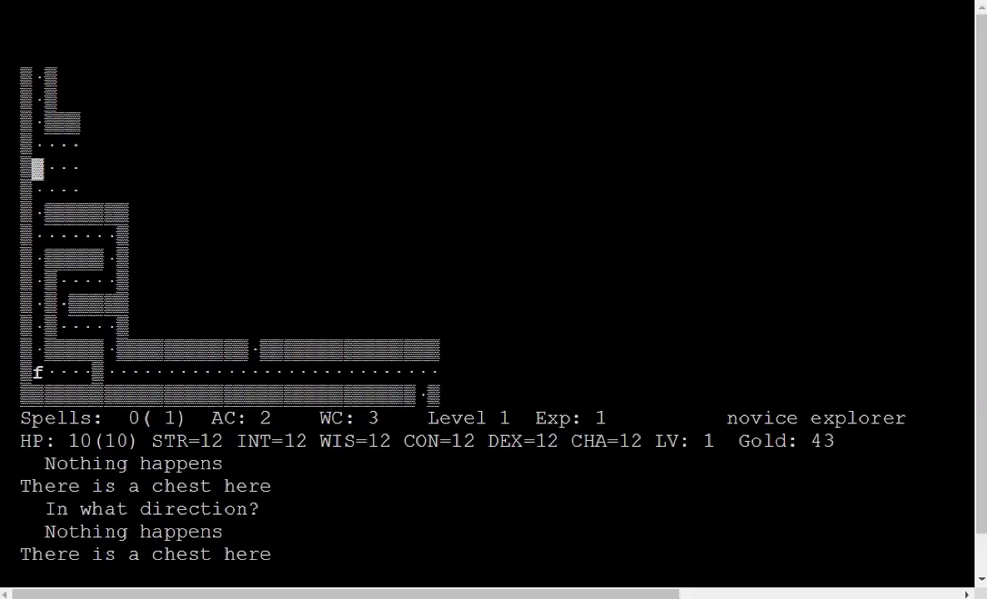
# Step: Try praying and casting on the chest, then list the inventory showing 43 gold
pyautogui.press('p')
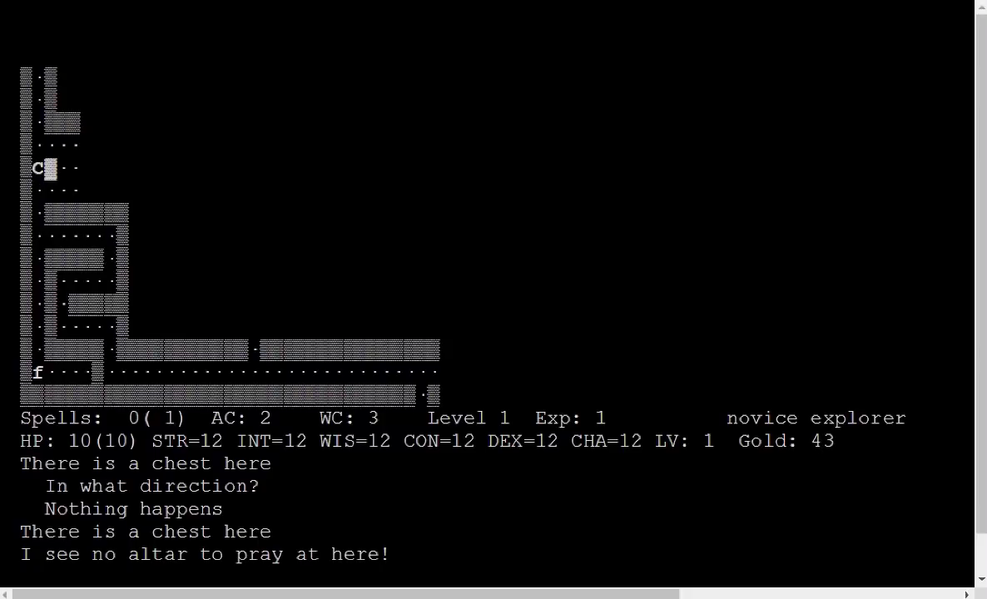
pyautogui.press('.')
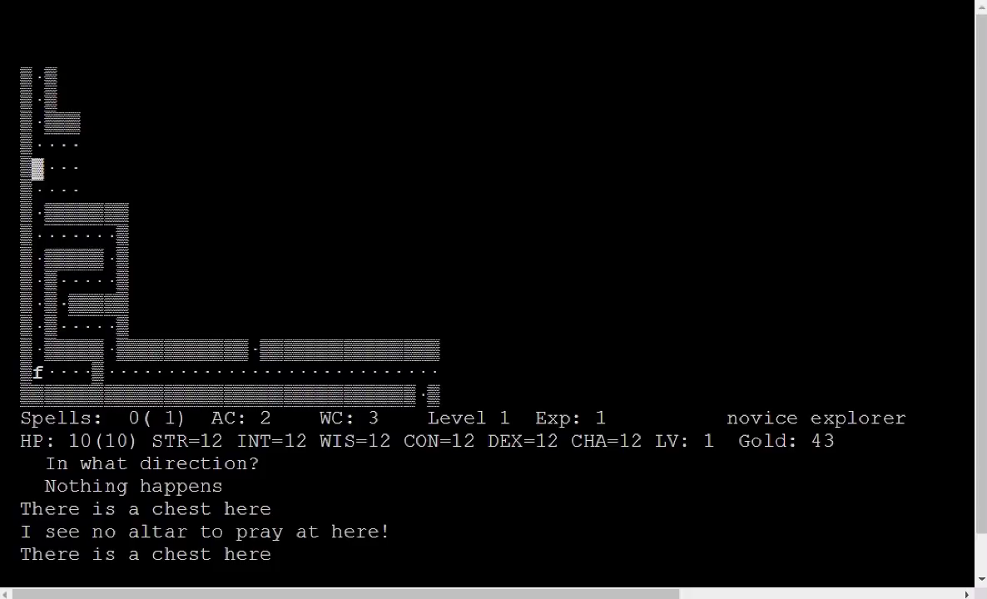
pyautogui.press('.')
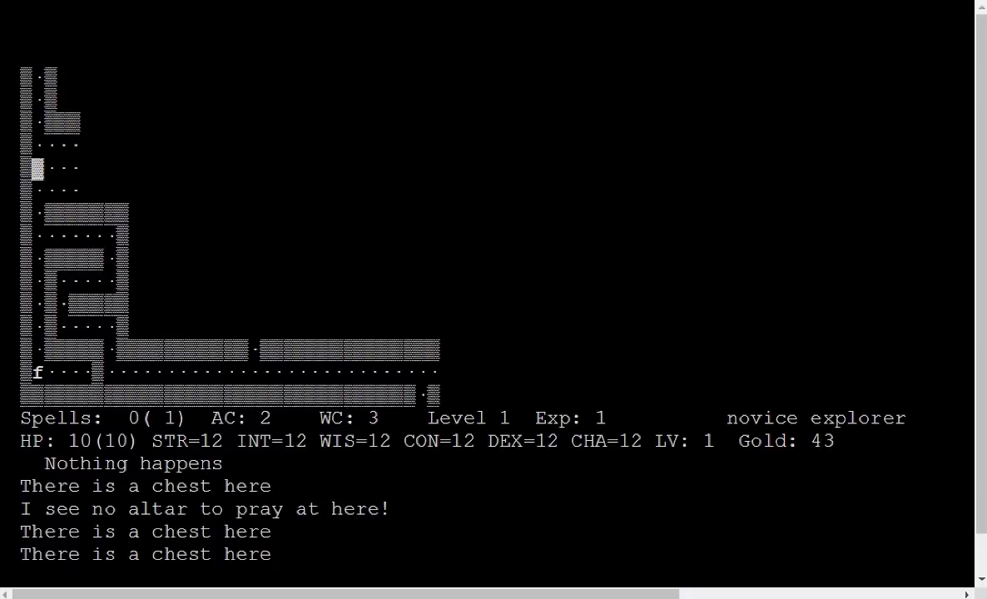
pyautogui.press('.')
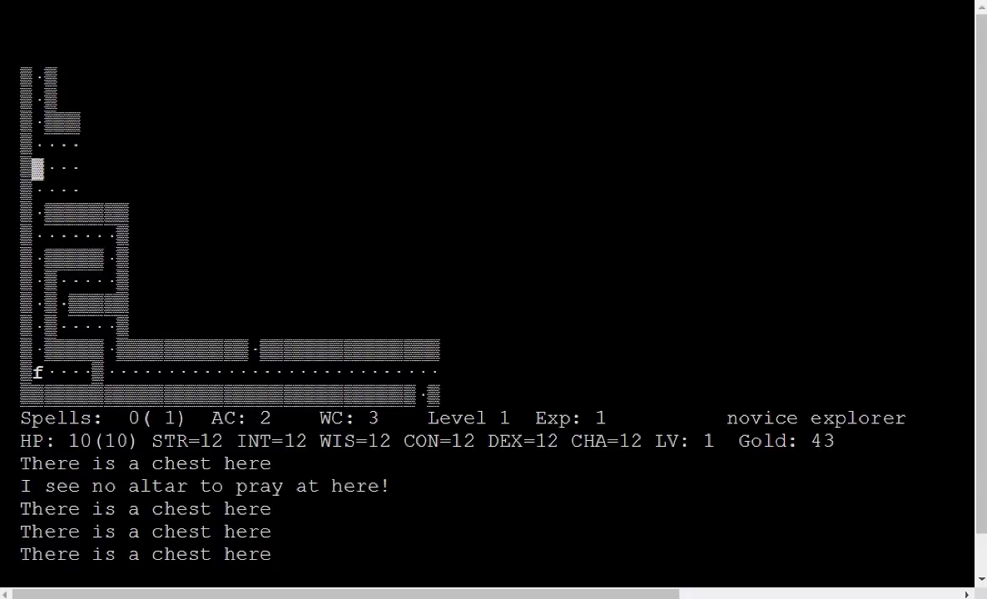
pyautogui.press('Z')
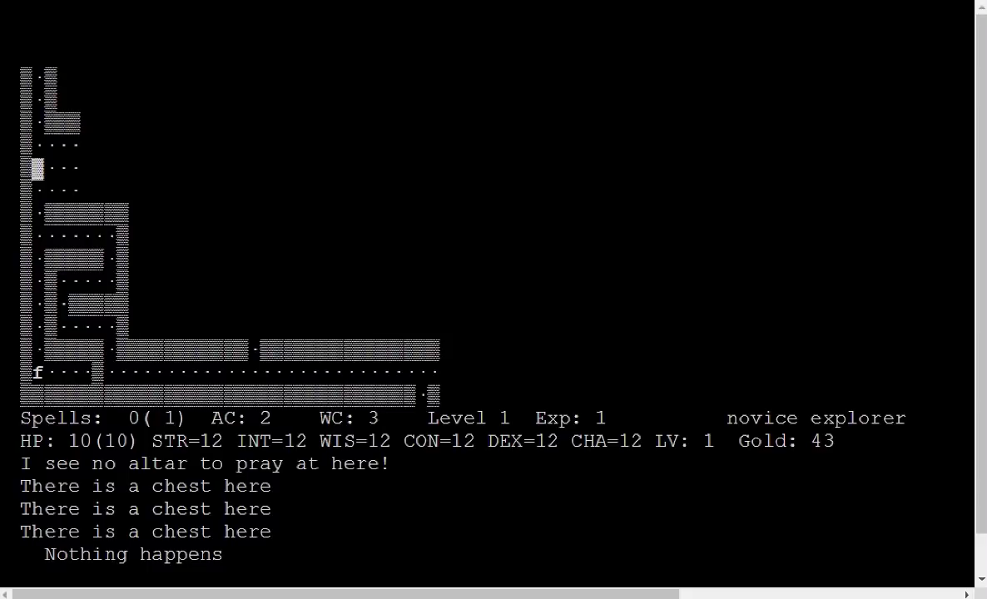
pyautogui.press('c')
pyautogui.press('.')
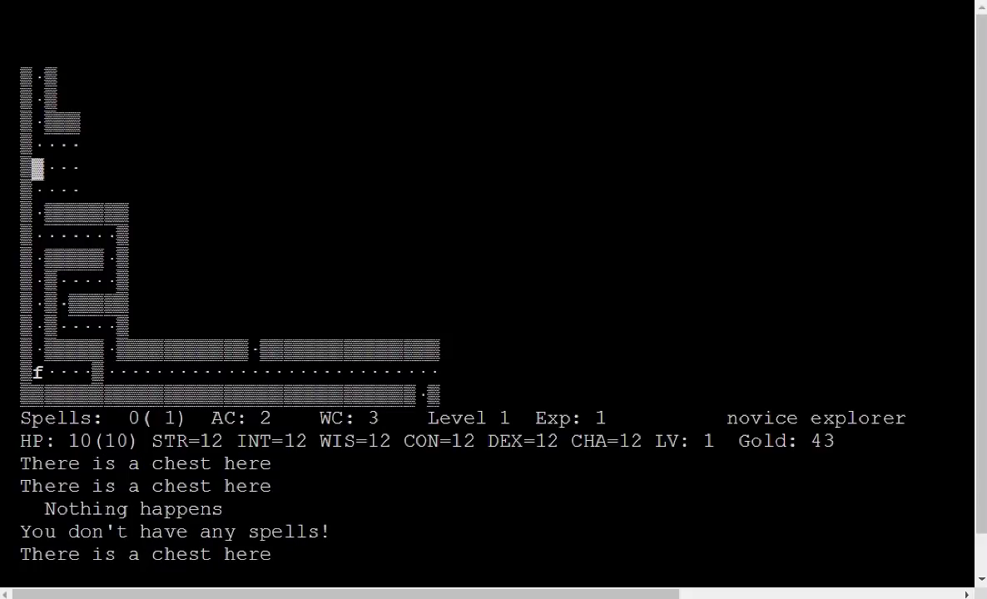
pyautogui.press('p')
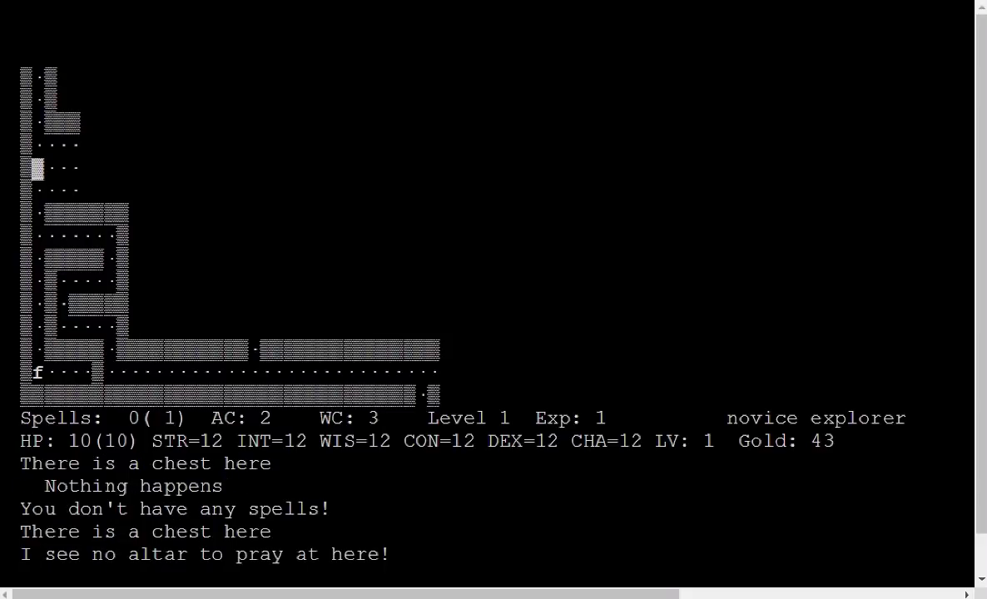
pyautogui.press('i')
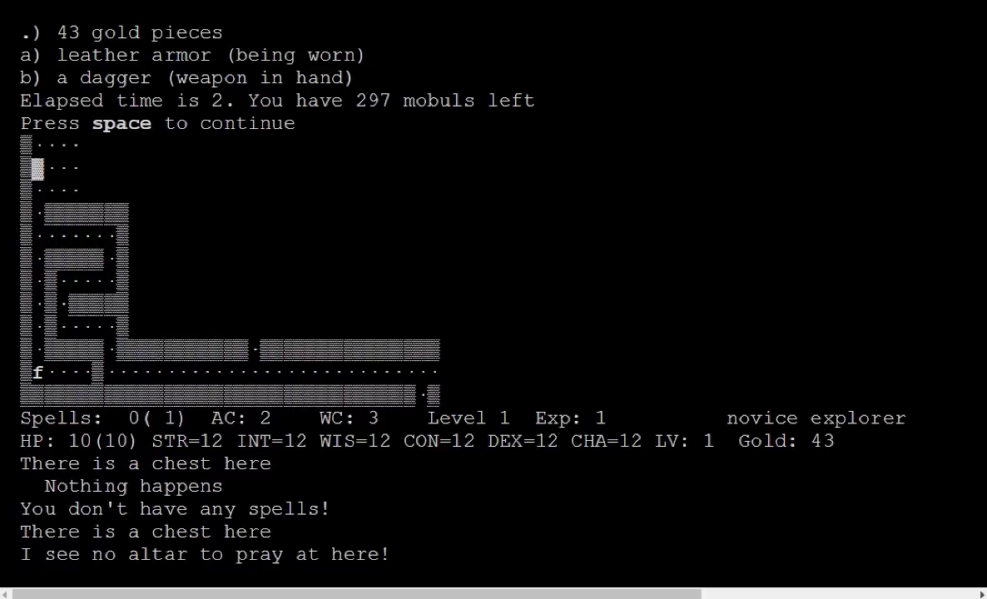
# Step: Close the inventory and cancel an eat attempt
pyautogui.press('space')
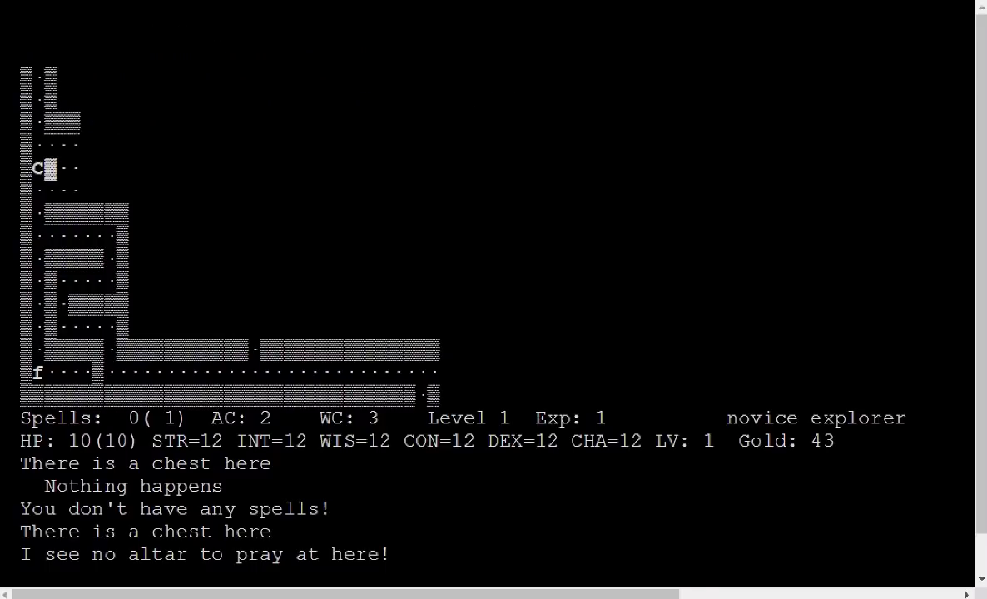
pyautogui.press('space')
pyautogui.press('E')
pyautogui.press('space')
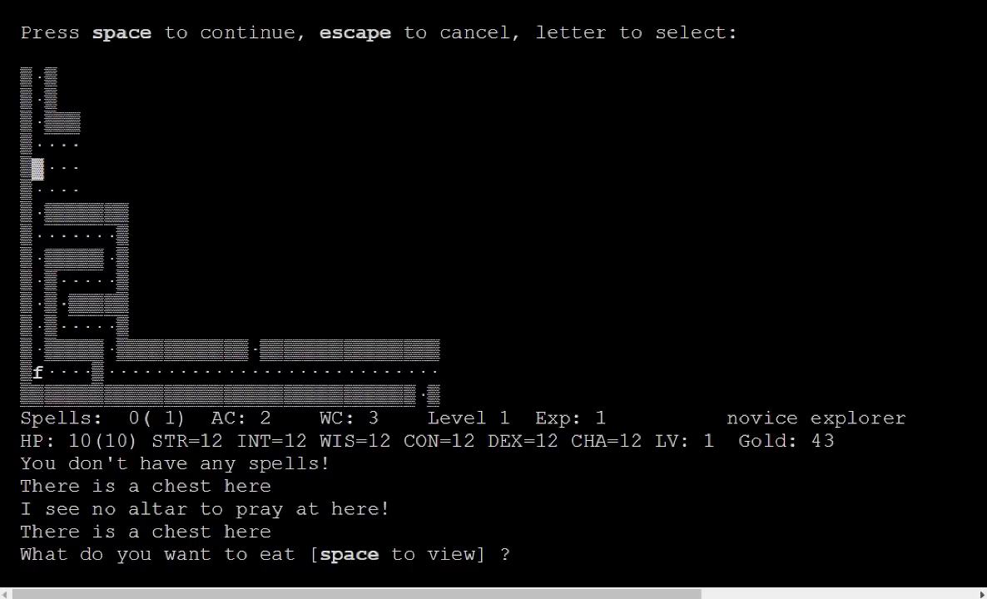
pyautogui.press('Escape')
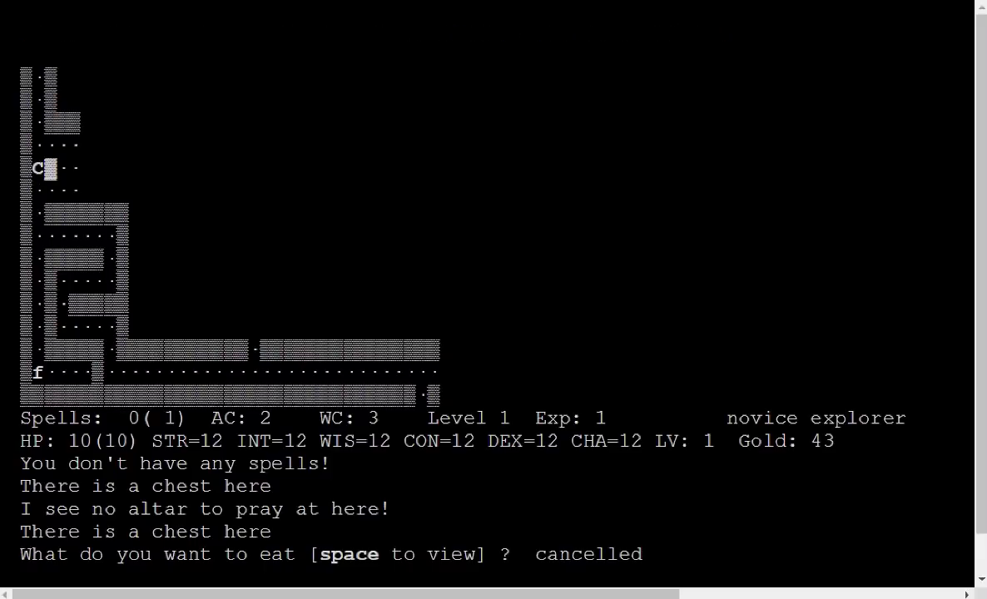
pyautogui.press('space')
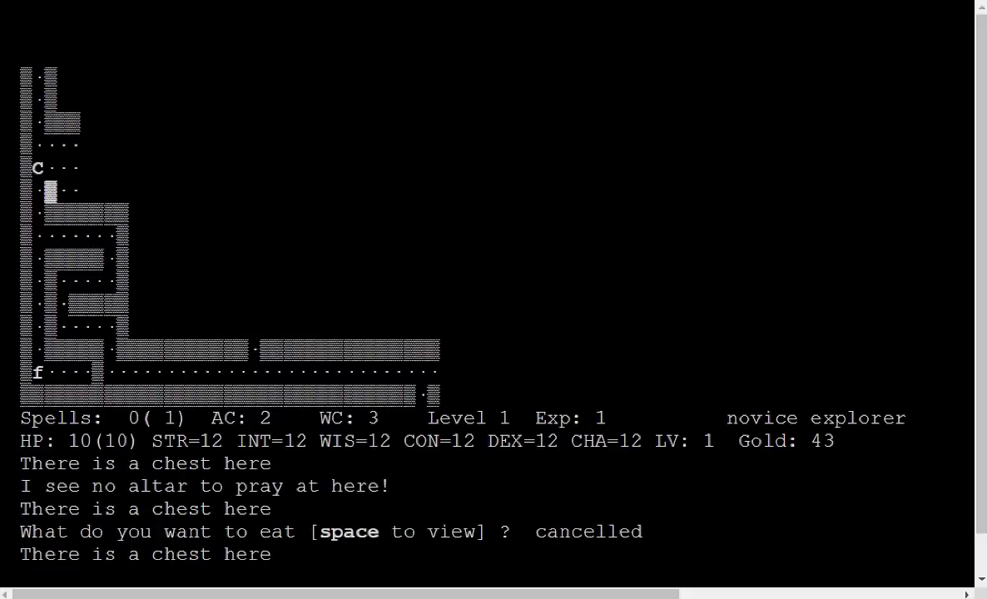
# Step: Step back onto the chest and show the version, JS Larn 12.4.5
pyautogui.press('k')
pyautogui.press('h')
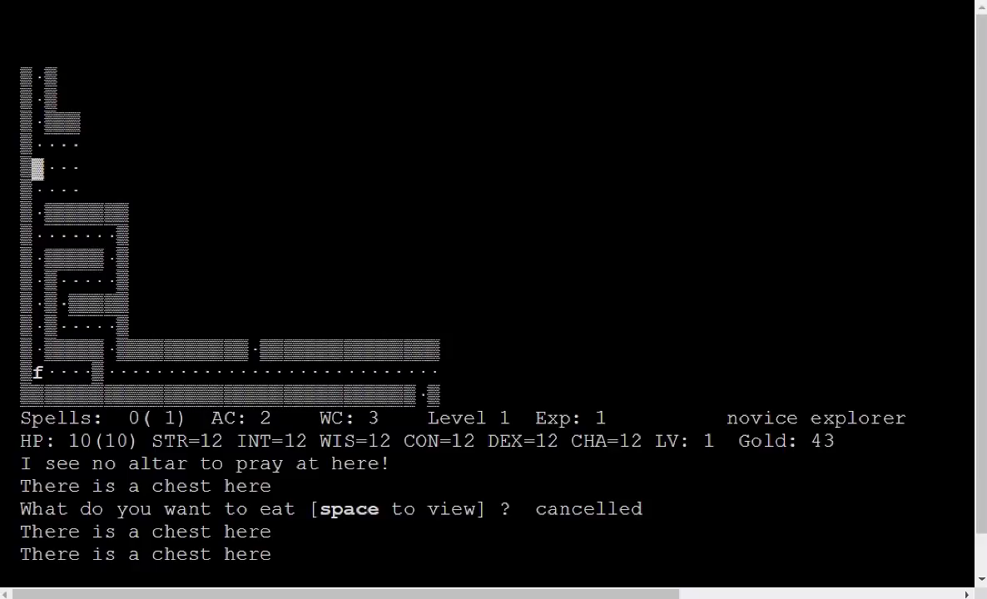
pyautogui.press('v')
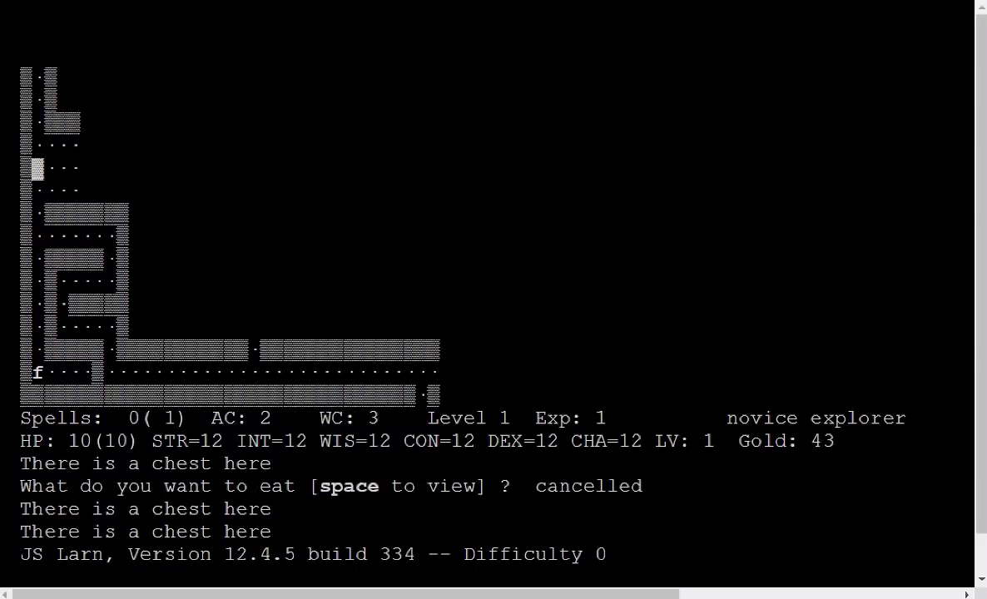
# Step: View the winners scoreboard and close it
pyautogui.press('h')
pyautogui.press('c')
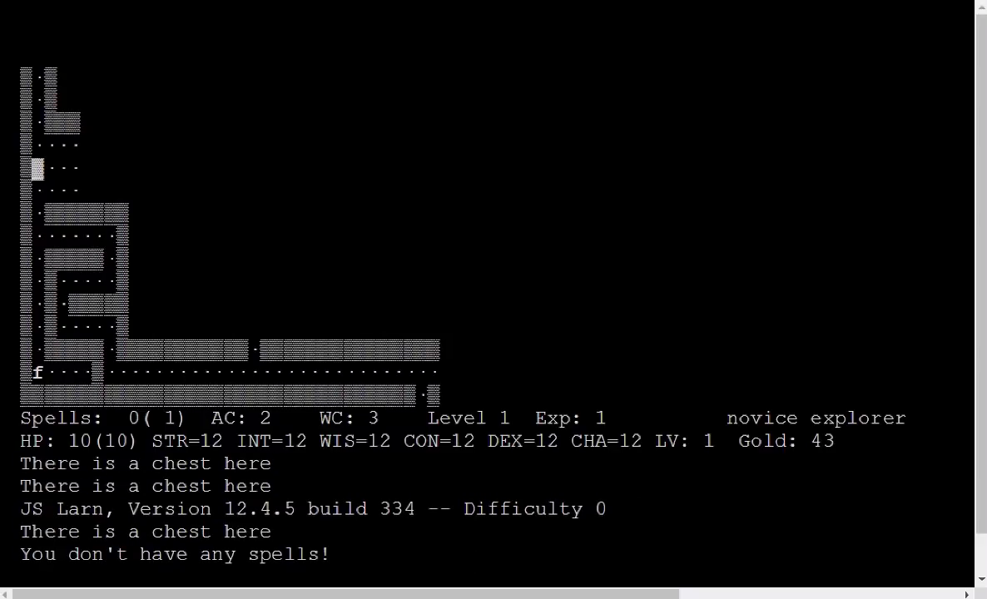
pyautogui.press('z')
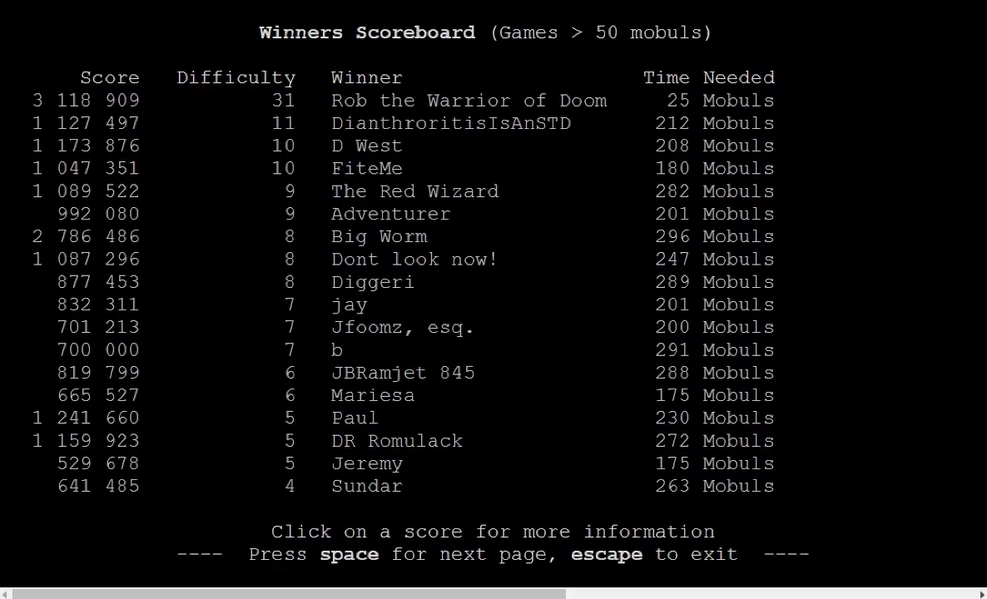
pyautogui.press('Escape')
# Step: Back on the chest, abandon dropping item f and find the carried weight: 9 pounds
pyautogui.press('k')
pyautogui.press('T')
pyautogui.press('d')
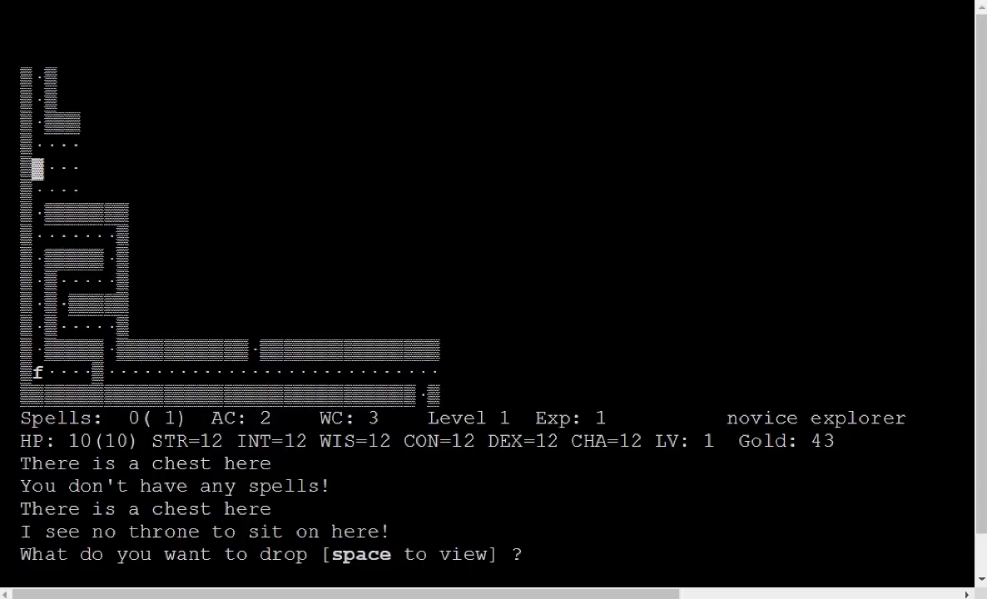
pyautogui.press('f')
pyautogui.press('f')
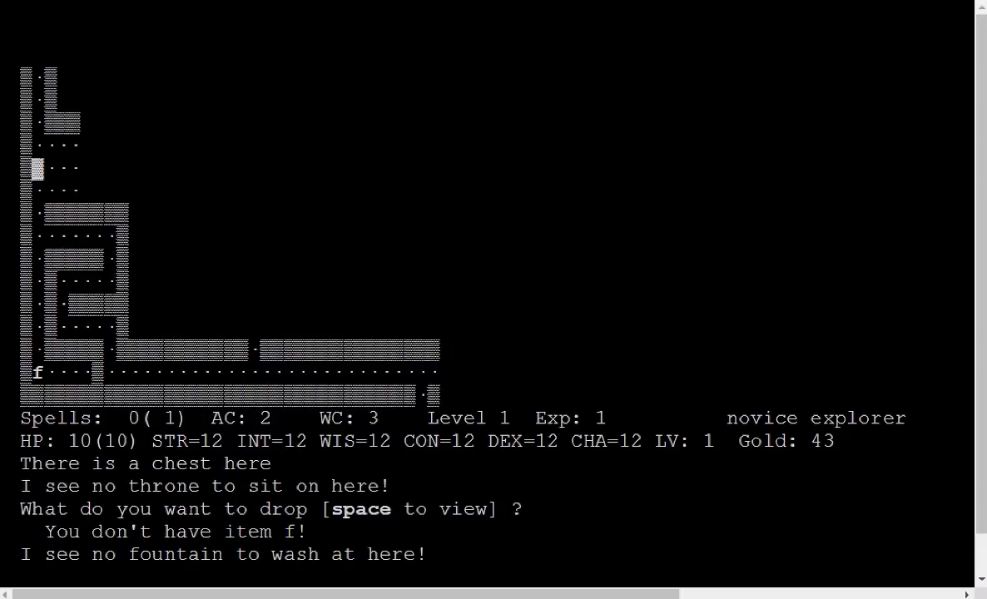
pyautogui.press('g')
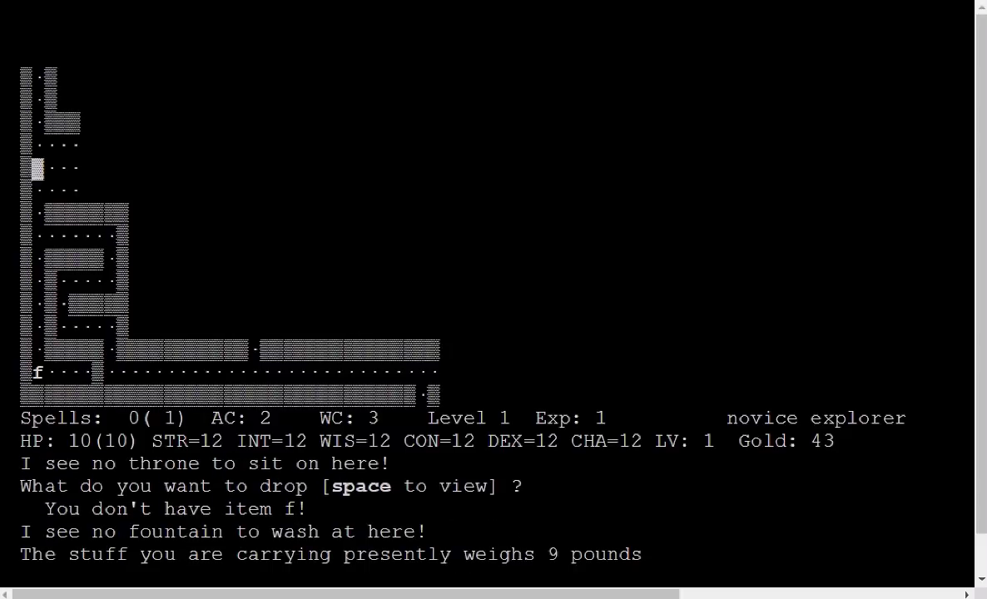
# Step: Step down off the chest and move around next to it
pyautogui.press('j')
pyautogui.press('k')
pyautogui.press('k')
pyautogui.press('j')
pyautogui.press('l')
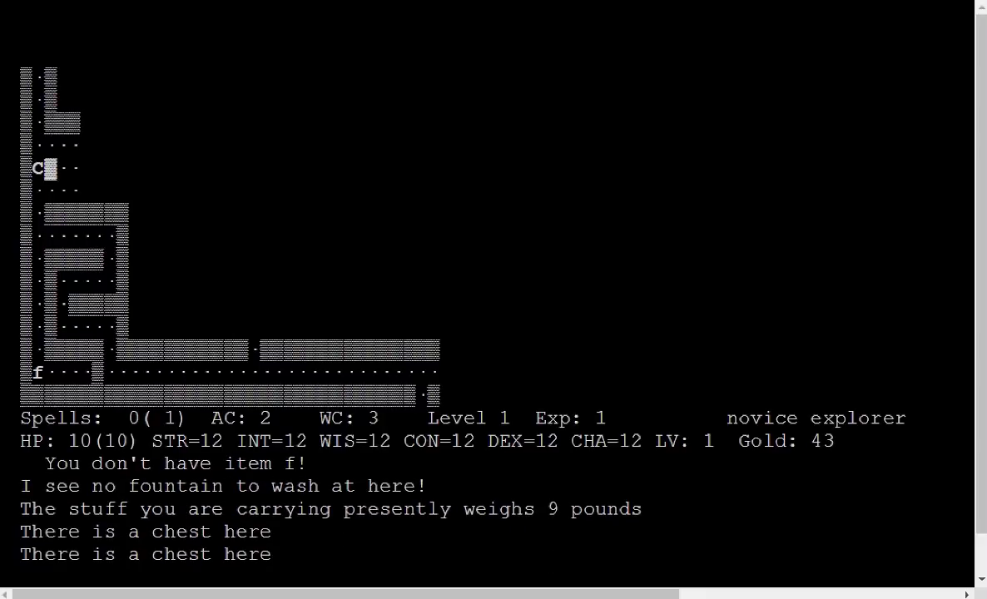
# Step: Return to the chest, check the inventory and pick the chest up
pyautogui.press('h')
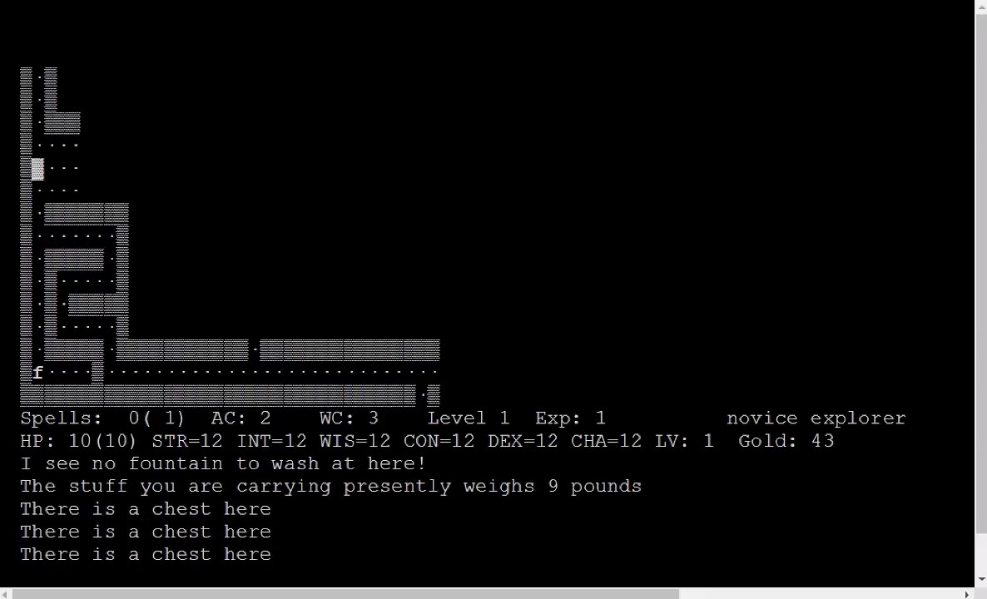
pyautogui.press('p')
pyautogui.press('p')
pyautogui.press('i')
pyautogui.press('space')
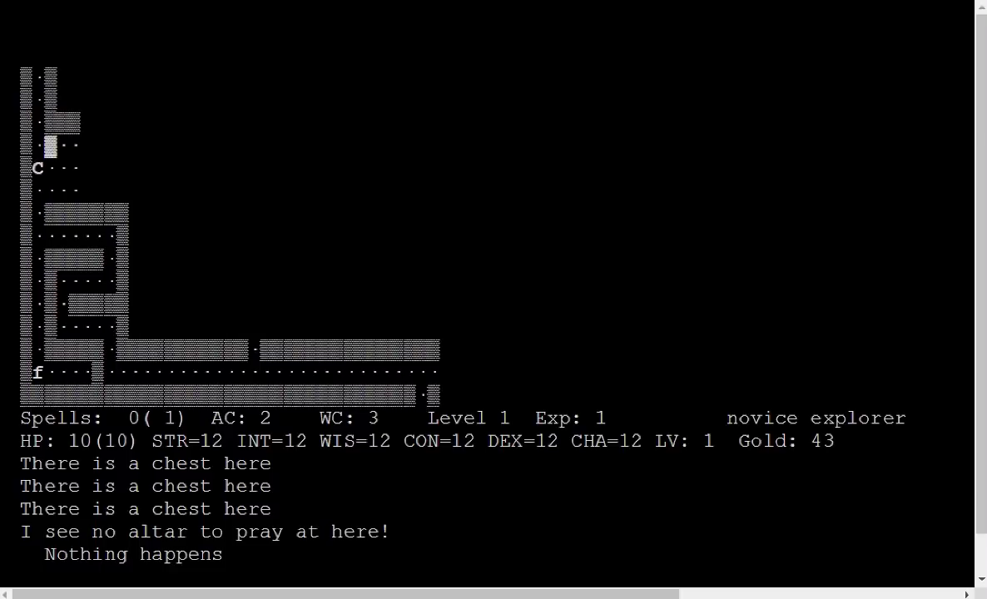
pyautogui.press('.')
pyautogui.press('t')
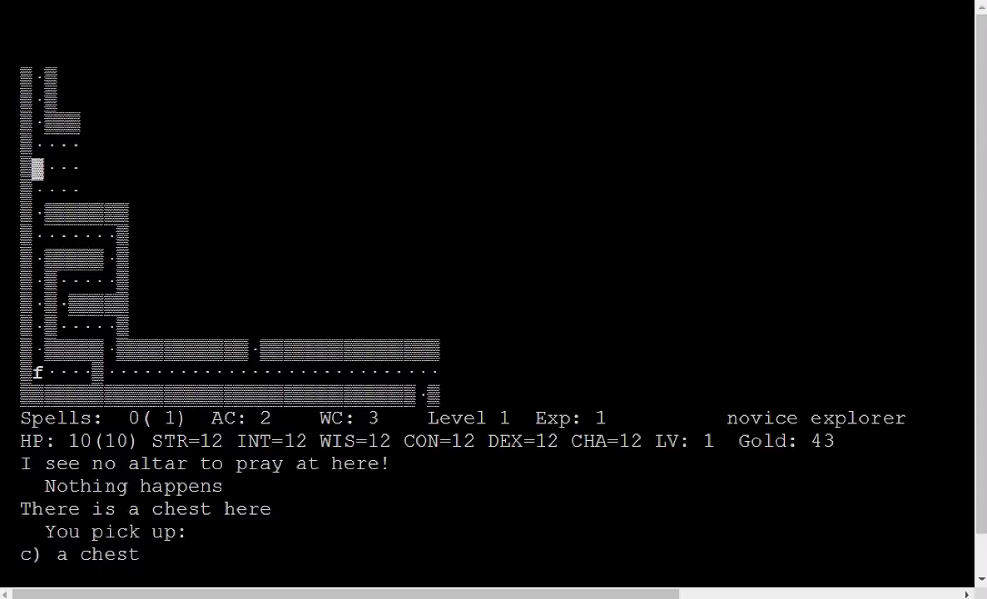
# Step: Kill the gnome and collect the gold it dropped
pyautogui.press('l')
pyautogui.press('h')
pyautogui.press('k')
pyautogui.press('k')
pyautogui.press('j')
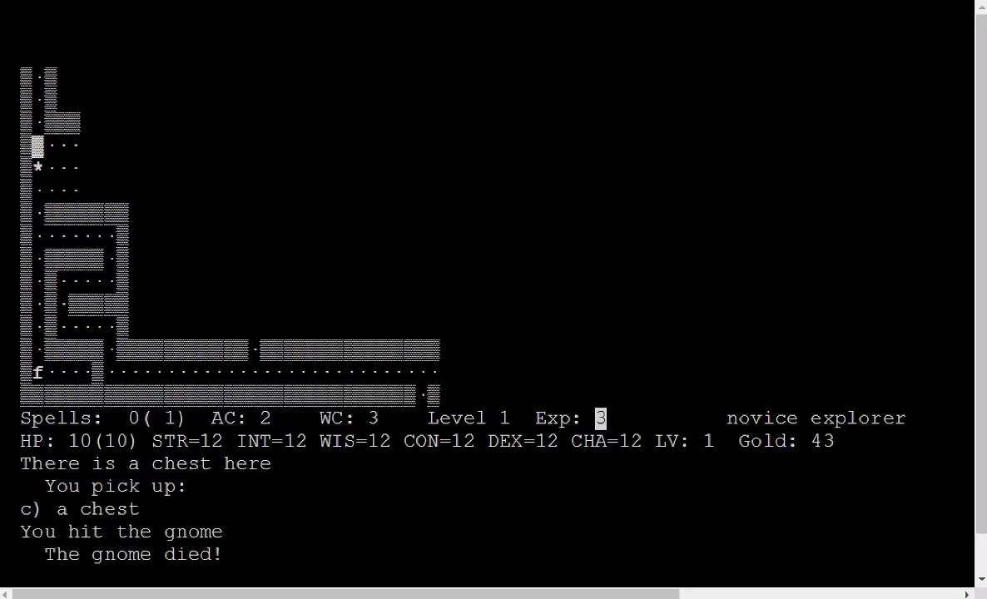
pyautogui.press('j')
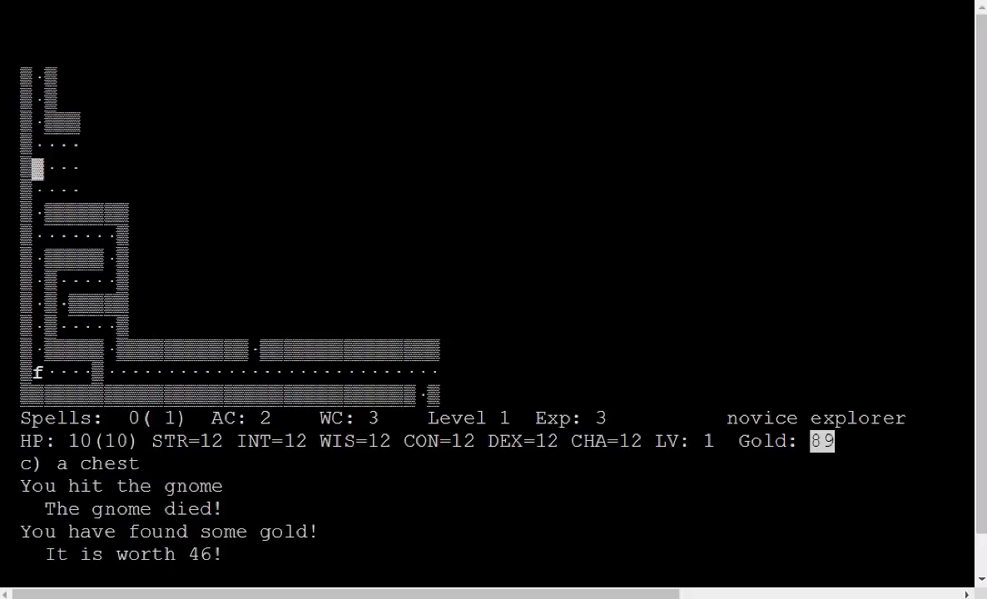
# Step: Explore up the corridor, the small room and top corridor, killing the jackal
pyautogui.press('k')
pyautogui.press('k')
pyautogui.press('k')
pyautogui.press('k')
pyautogui.press('k')
pyautogui.press('l')
pyautogui.press('l')
pyautogui.press('j')
pyautogui.press('j')
pyautogui.press('l')
pyautogui.press('l')
pyautogui.press('h')
pyautogui.press('h')
pyautogui.press('k')
pyautogui.press('k')
pyautogui.press('l')
pyautogui.press('l')
pyautogui.press('l')
pyautogui.press('l')
pyautogui.press('j')
pyautogui.press('j')
pyautogui.press('j')
pyautogui.press('l')
# Step: Abandon a drop, pick up the magic potion and list the inventory with the chest
pyautogui.press('l')
pyautogui.press('l')
pyautogui.press('k')
pyautogui.press('k')
pyautogui.press('l')
pyautogui.press('k')
pyautogui.press('l')
pyautogui.press('l')
pyautogui.press('l')
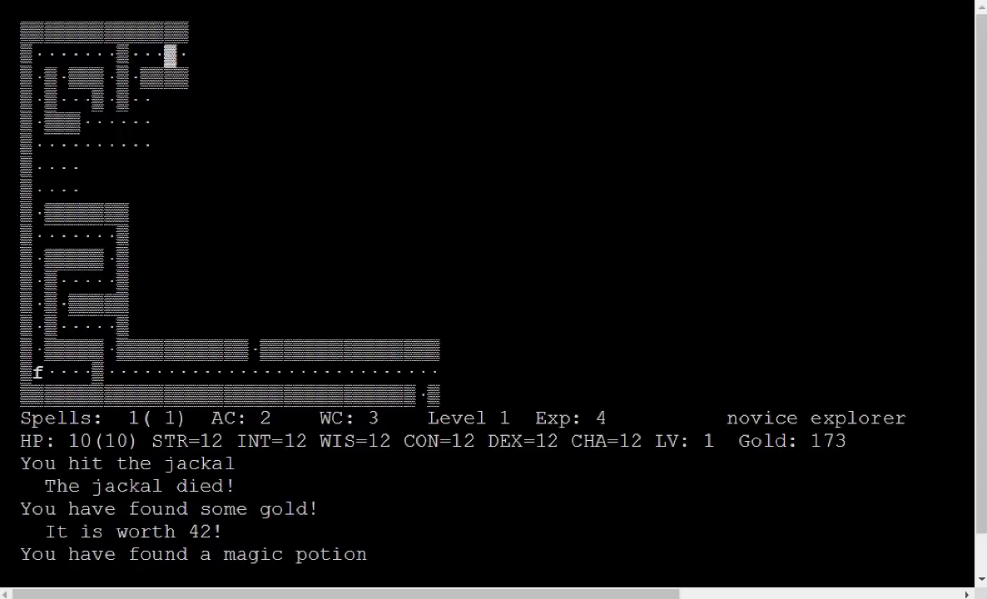
pyautogui.press('d')
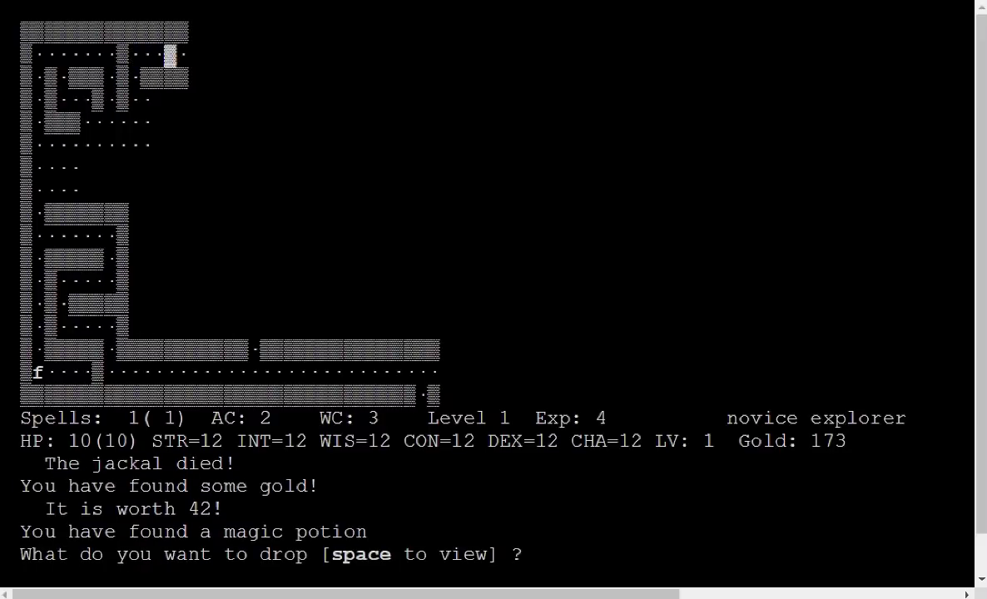
pyautogui.press('Escape')
pyautogui.press('l')
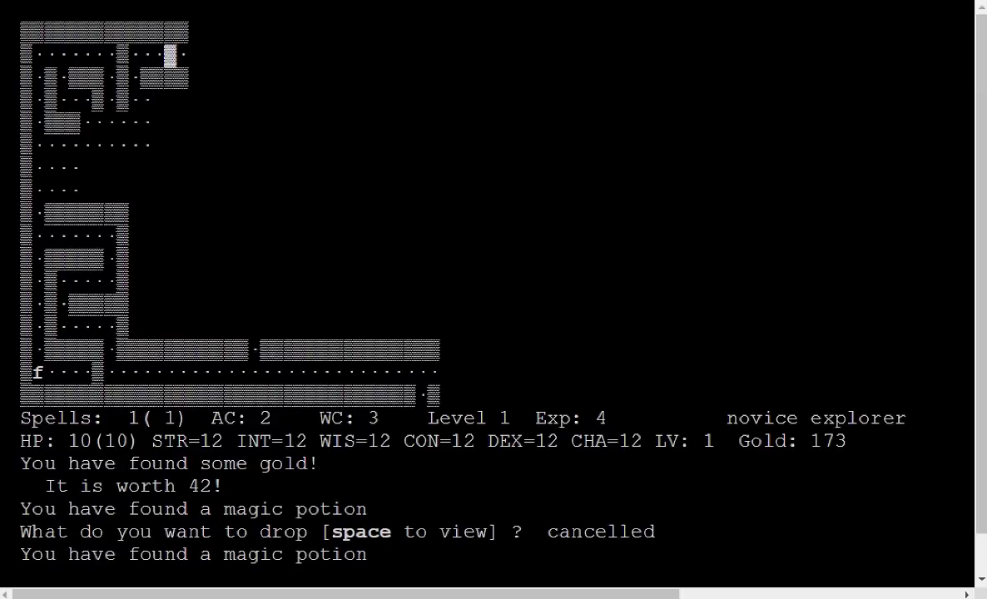
pyautogui.press(',')
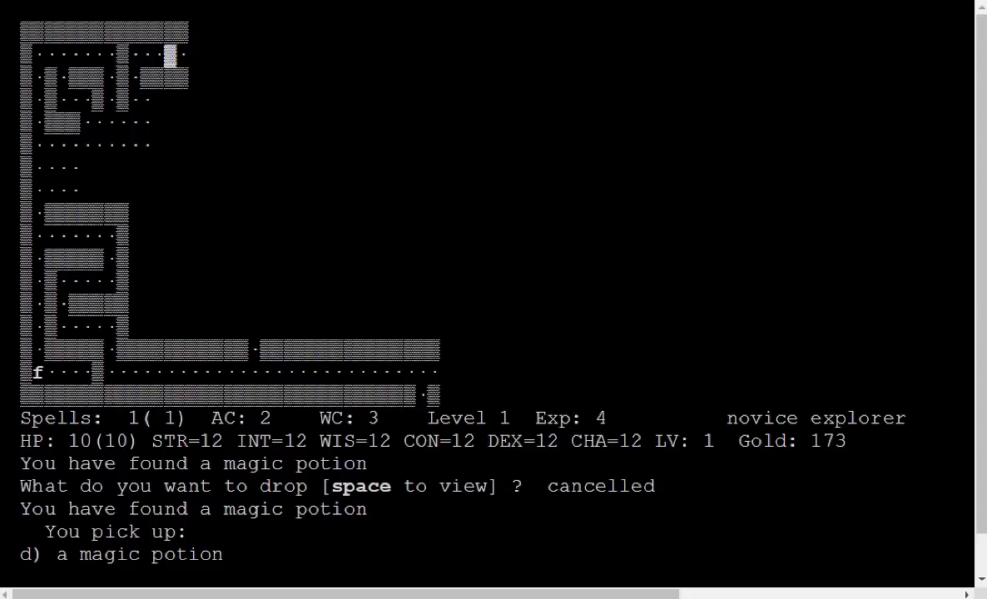
pyautogui.press('i')
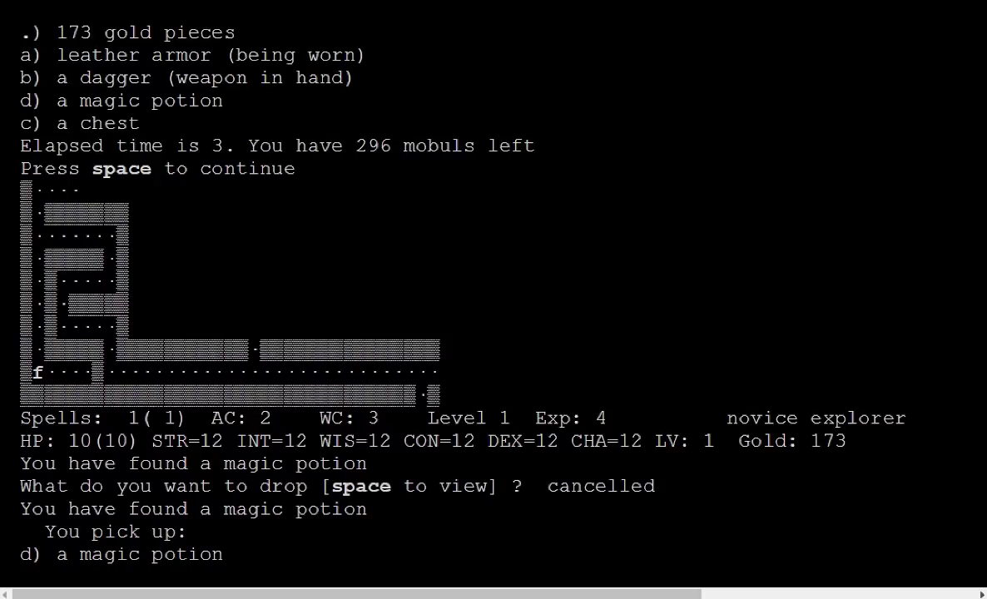
# Step: Close the inventory and abandon an attempt to eat
pyautogui.press('space')
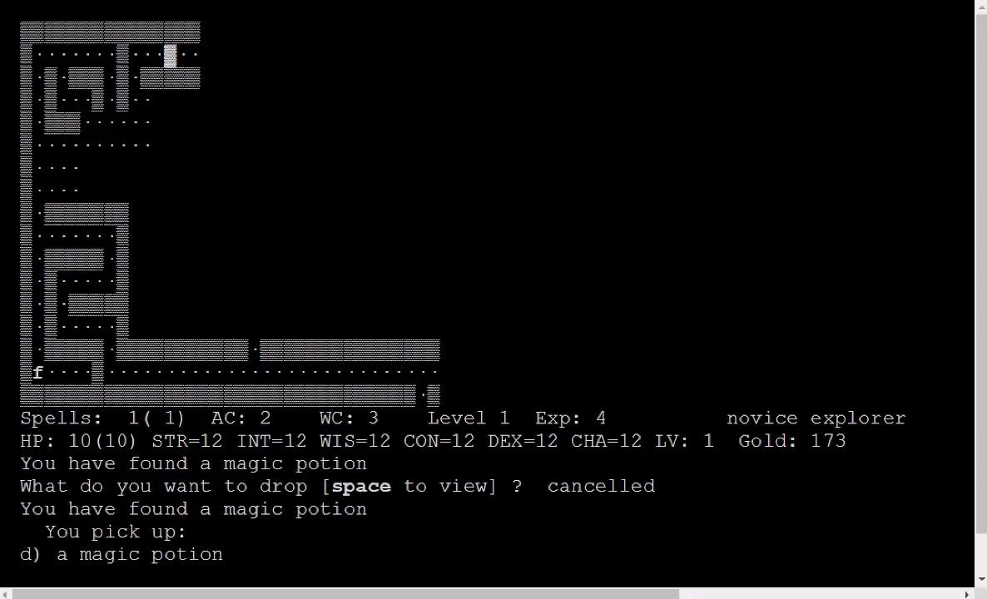
pyautogui.press('E')
pyautogui.press('space')
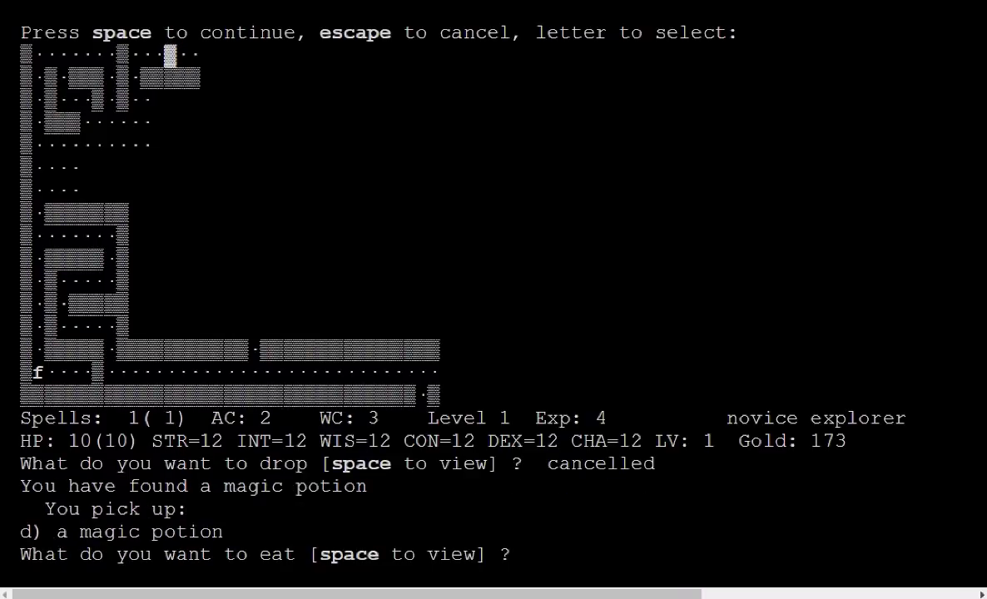
pyautogui.press('space')
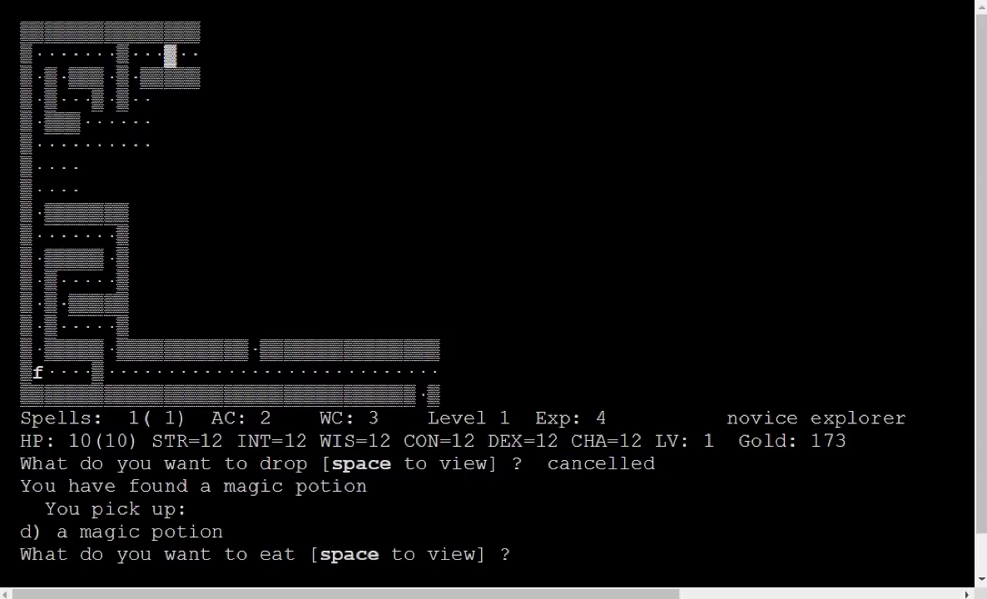
pyautogui.press('w')
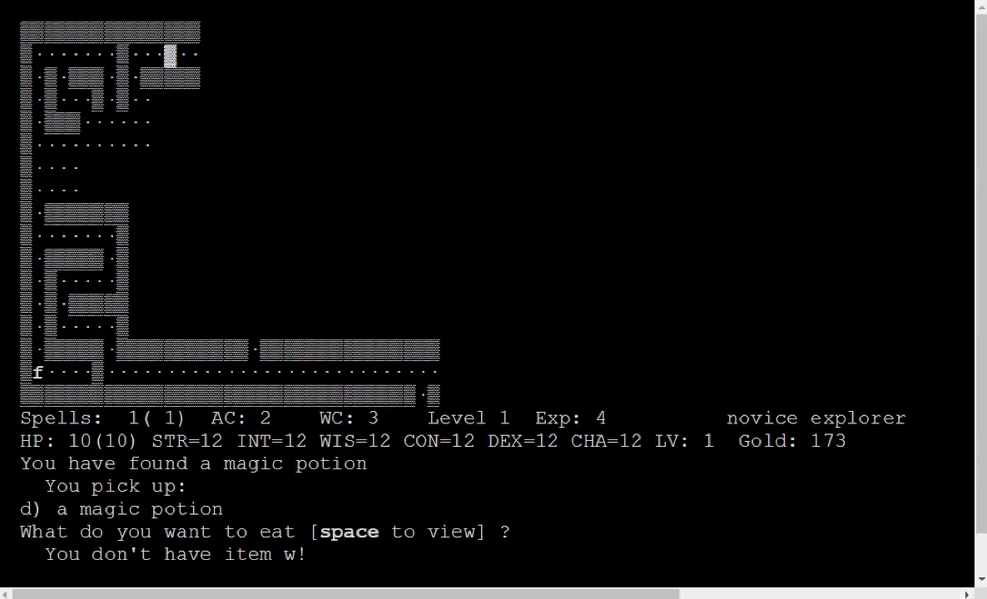
# Step: Quaff magic potion d, raising constitution from 12 to 13
pyautogui.press('q')
pyautogui.press('space')
pyautogui.press('d')
pyautogui.press('l')
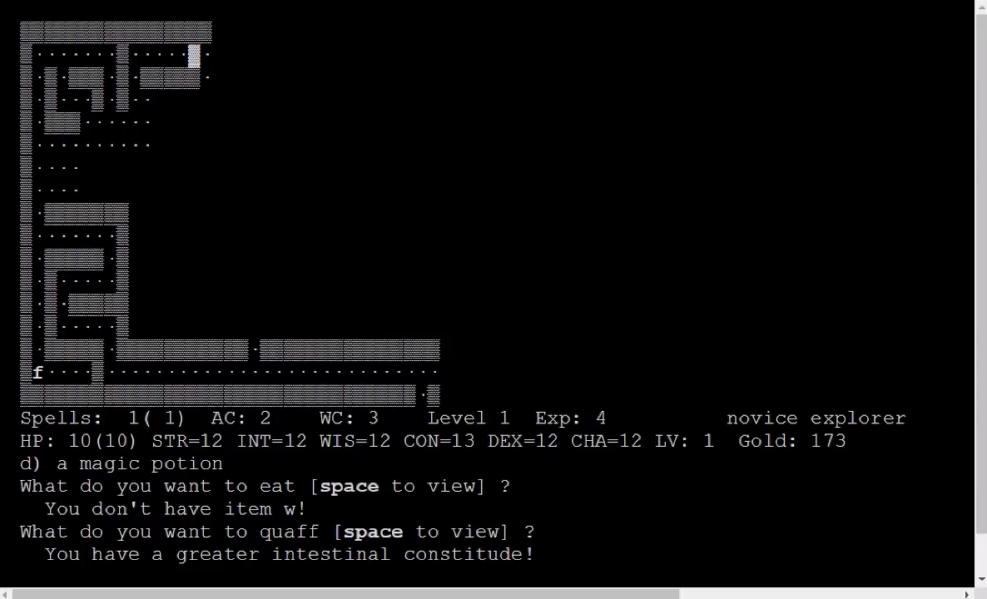
# Step: Walk down the corridor onto the '?' magic scroll and read it
pyautogui.press('l')
pyautogui.press('j')
pyautogui.press('j')
pyautogui.press('j')
pyautogui.press('h')
pyautogui.press('h')
pyautogui.press('h')
pyautogui.press('j')
pyautogui.press('l')
pyautogui.press('l')
pyautogui.press('l')
pyautogui.press('l')
pyautogui.press('l')
pyautogui.press('j')
pyautogui.press('j')
pyautogui.press('l')
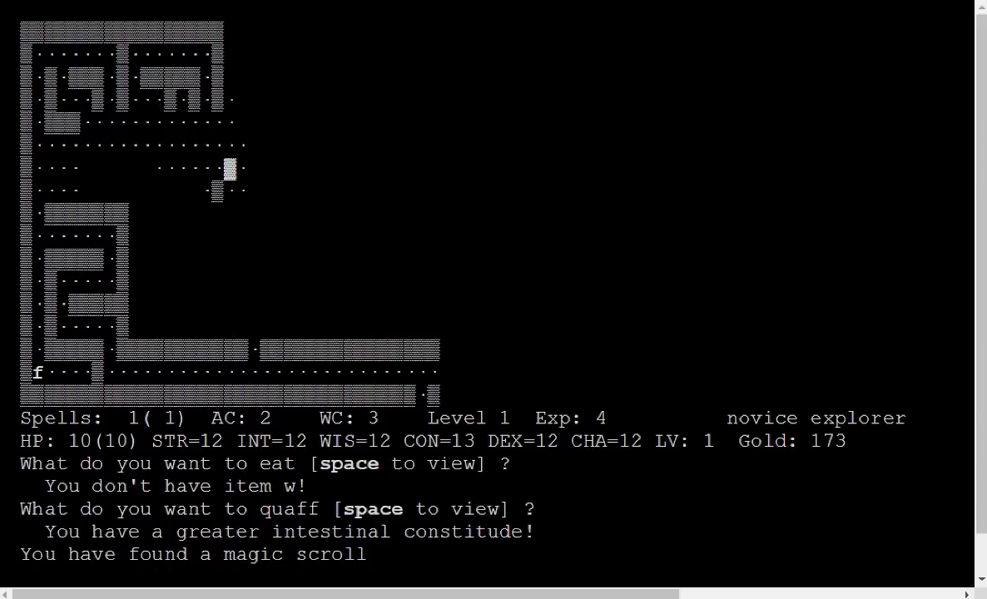
pyautogui.press('r')
pyautogui.press('l')
# Step: Move up toward the right passage, checking then cancelling the drop and eat prompts
pyautogui.press('k')
pyautogui.press('k')
pyautogui.press('h')
pyautogui.press('k')
pyautogui.press('k')
pyautogui.press('k')
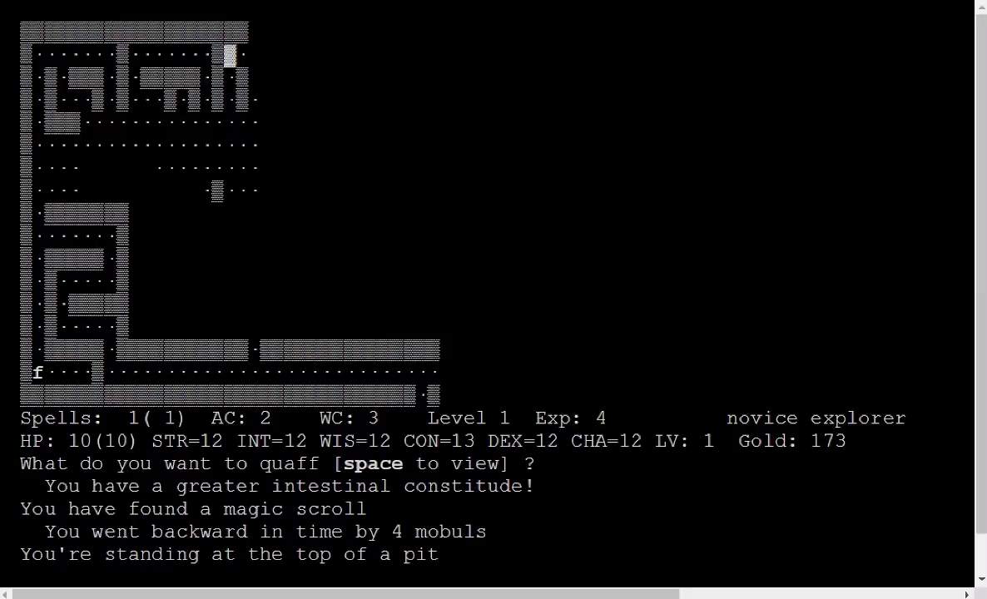
pyautogui.press('d')
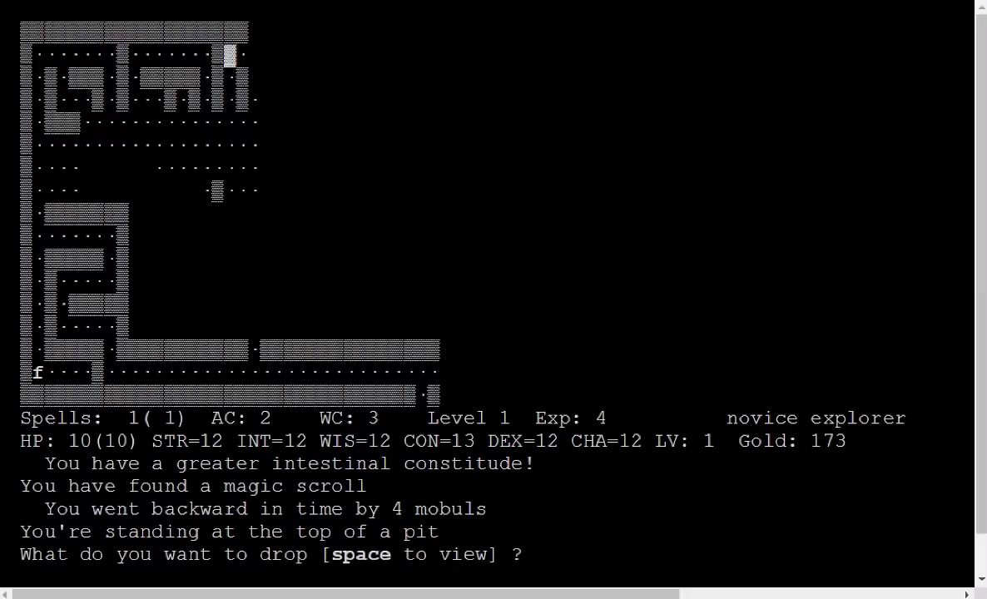
pyautogui.press('space')
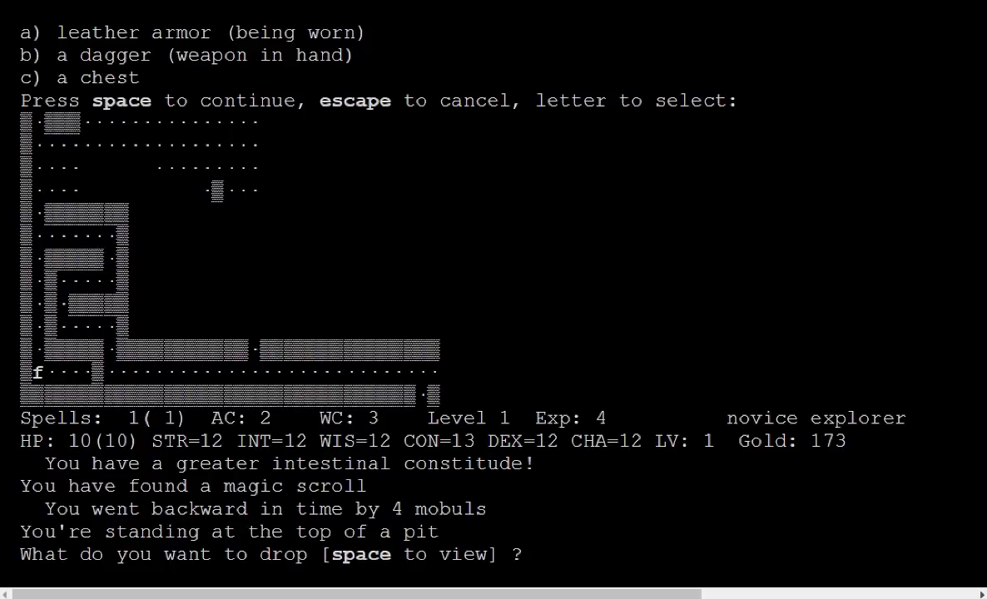
pyautogui.press('Escape')
pyautogui.press('k')
pyautogui.press('j')
pyautogui.press('j')
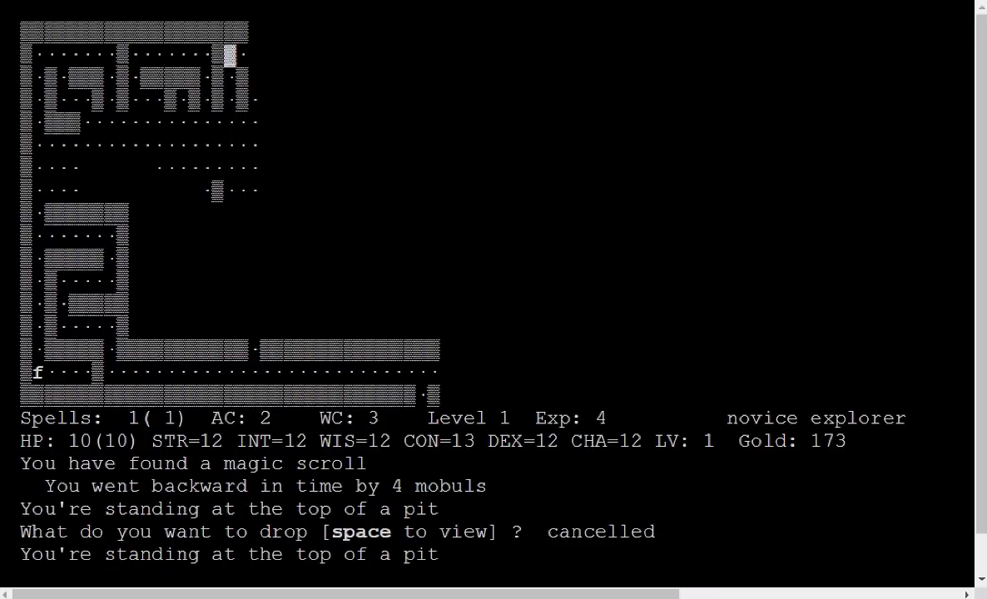
pyautogui.press('e')
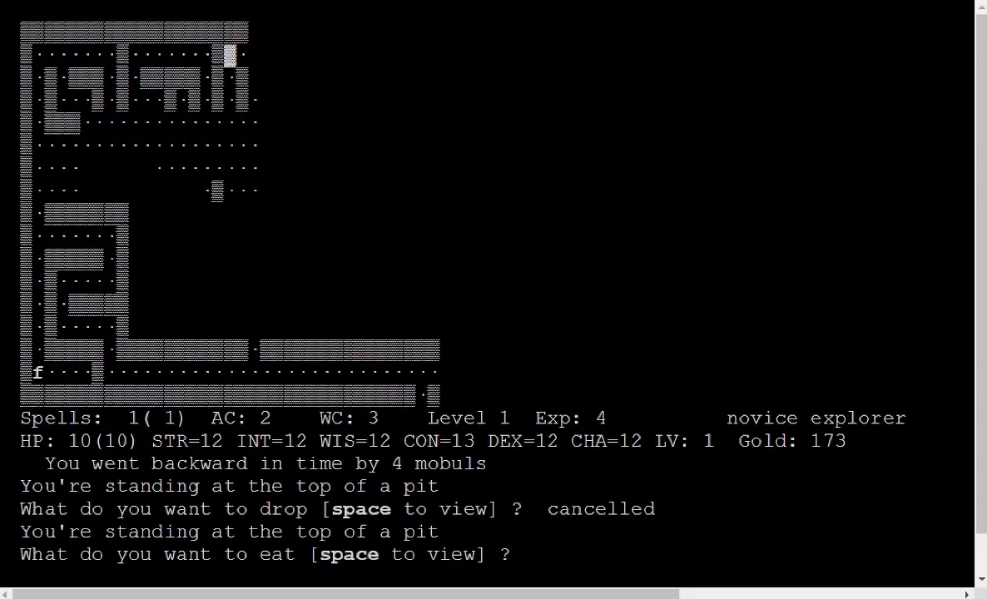
pyautogui.press('Escape')
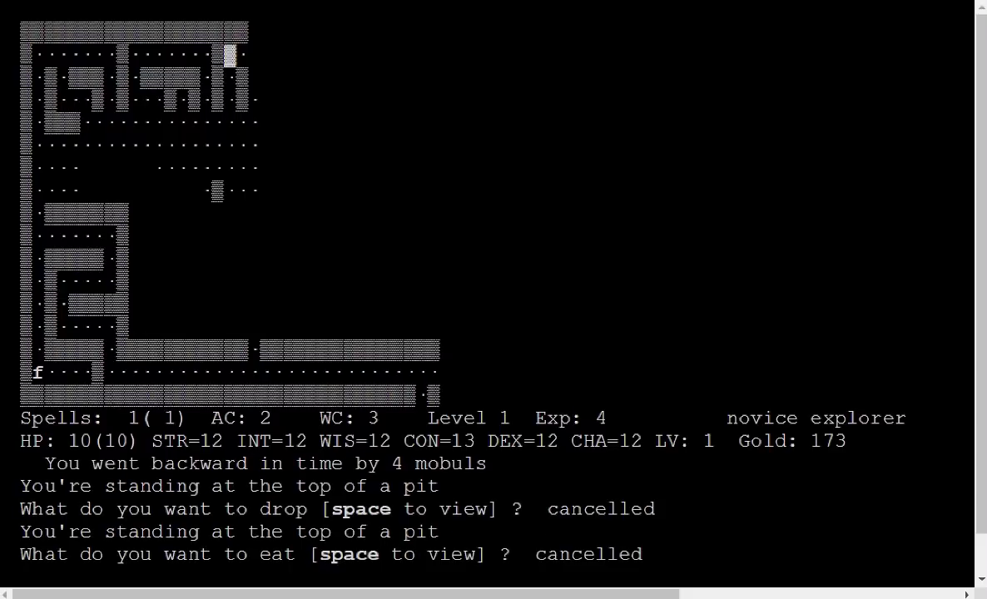
# Step: Cross the top corridor past the pit, waiting a turn, then head down-right
pyautogui.press('l')
pyautogui.press('l')
pyautogui.press('l')
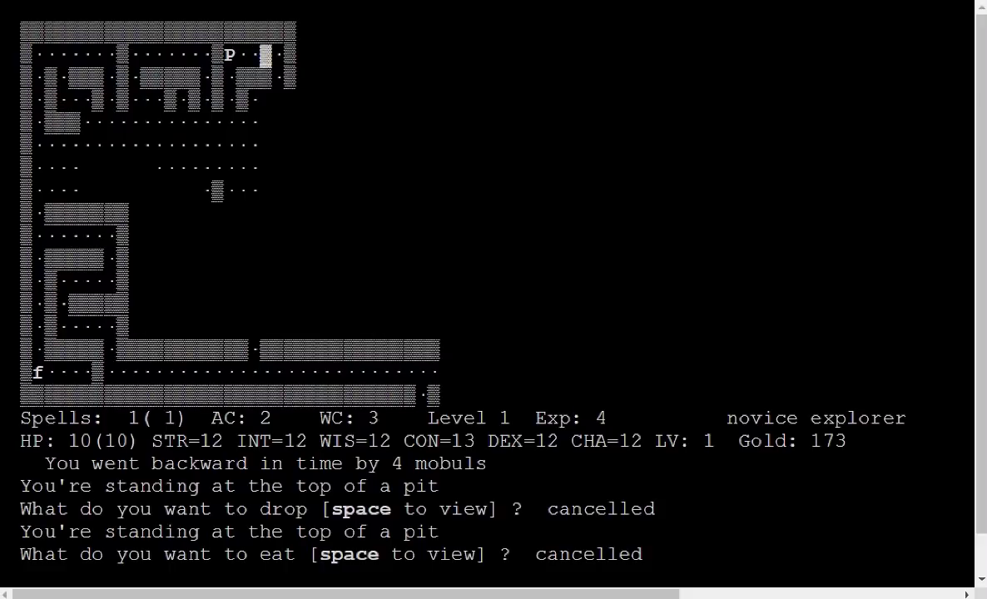
pyautogui.press('l')
pyautogui.press('h')
pyautogui.press('h')
pyautogui.press('h')
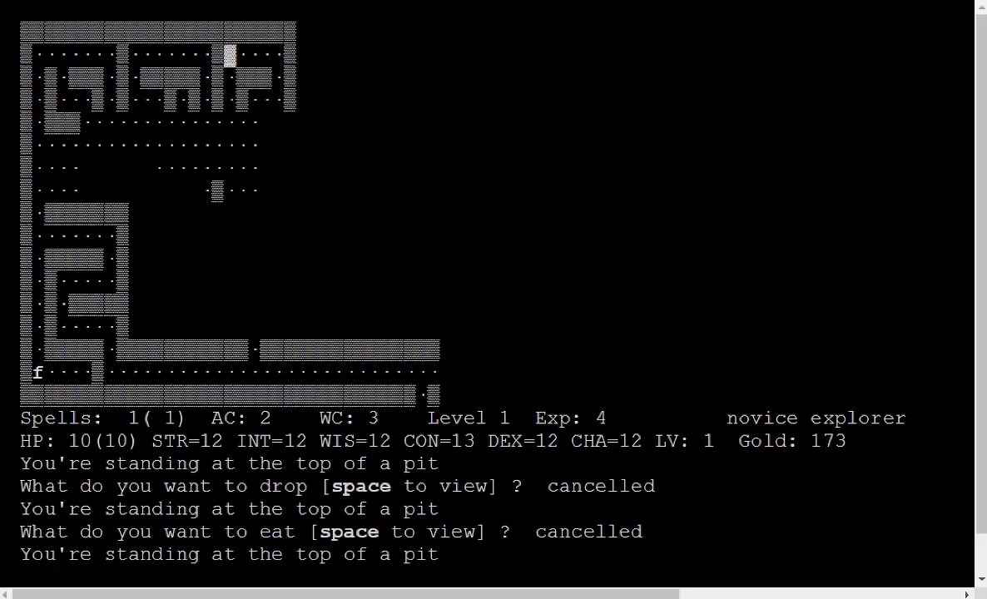
pyautogui.press('.')
pyautogui.press('.')
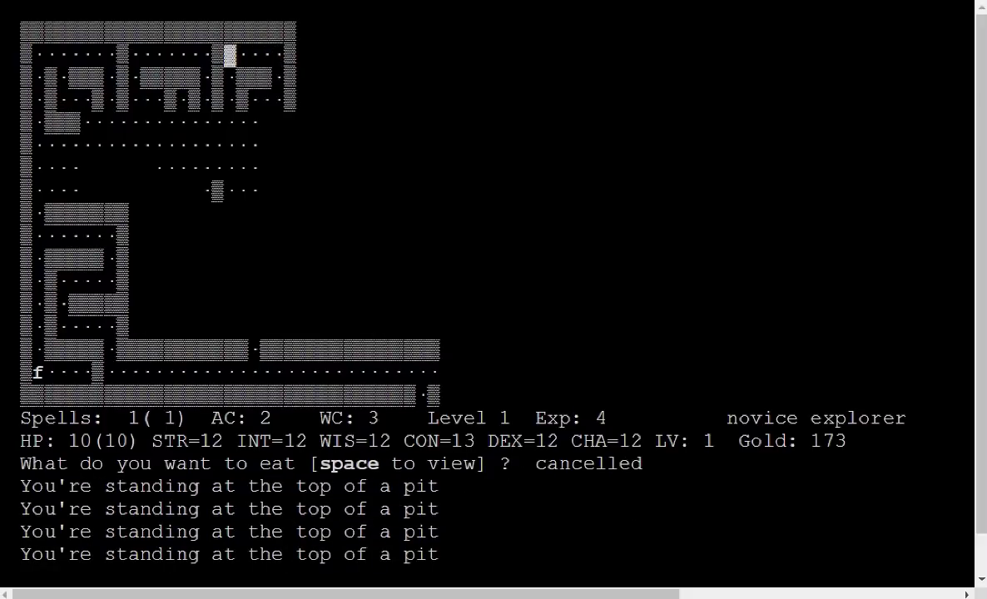
pyautogui.press('l')
pyautogui.press('l')
pyautogui.press('l')
pyautogui.press('j')
pyautogui.press('j')
# Step: Attack the bat with movement keys until it dies
pyautogui.press('j')
pyautogui.press('l')
pyautogui.press('l')
pyautogui.press('h')
pyautogui.press('j')
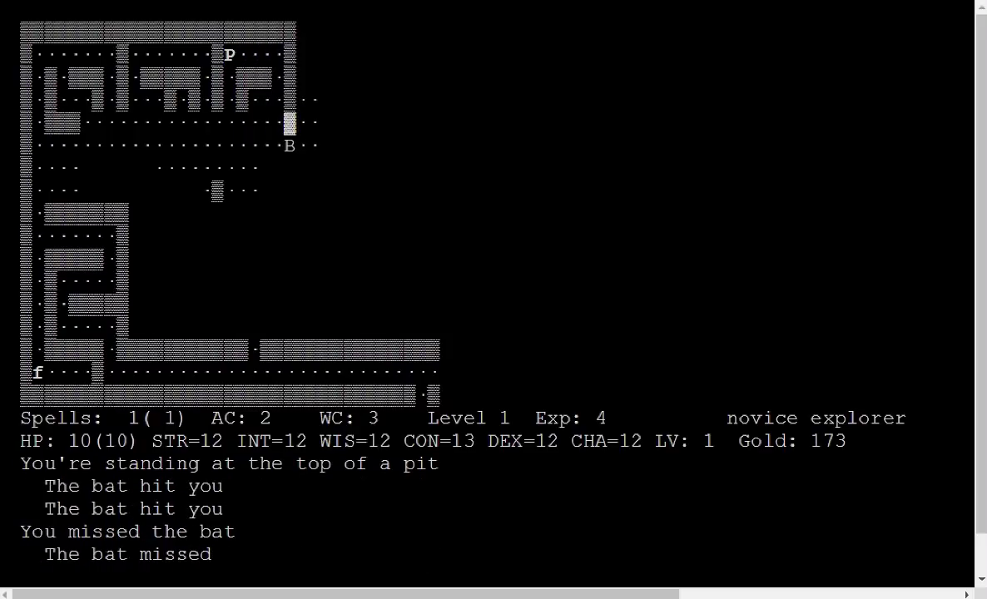
pyautogui.press('j')
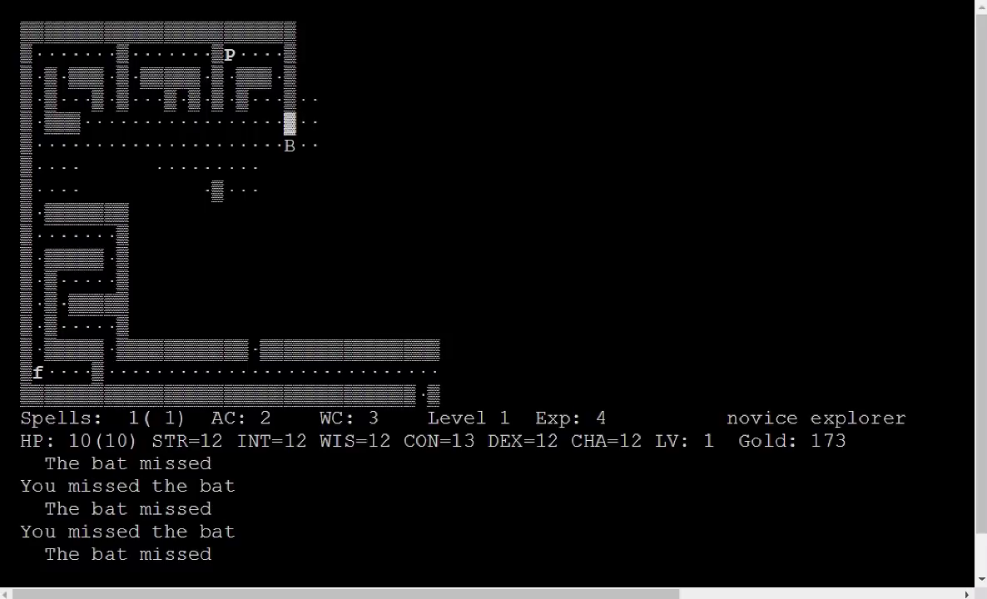
pyautogui.press('j')
pyautogui.press('j')
pyautogui.press('j')
pyautogui.press('j')
pyautogui.press('j')
pyautogui.press('l')
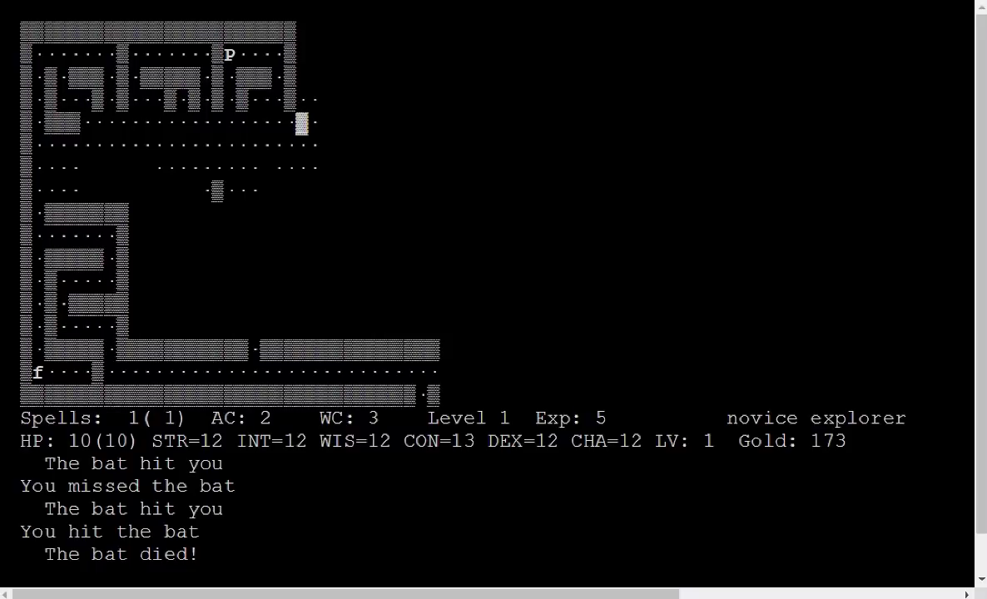
# Step: Walk up into the new room and view the items available to drop
pyautogui.press('k')
pyautogui.press('k')
pyautogui.press('k')
pyautogui.press('l')
pyautogui.press('l')
pyautogui.press('l')
pyautogui.press('l')
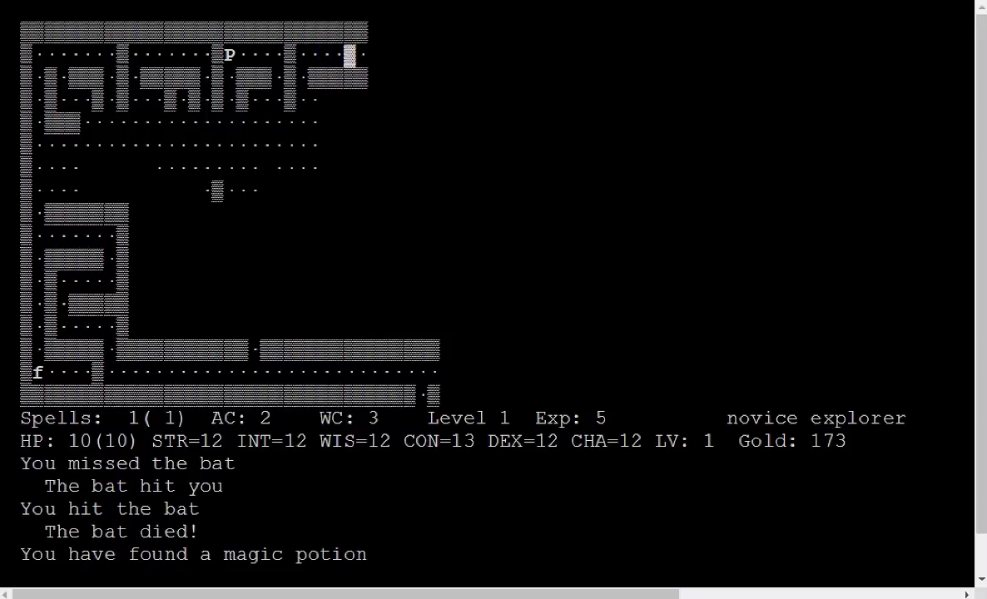
pyautogui.press('d')
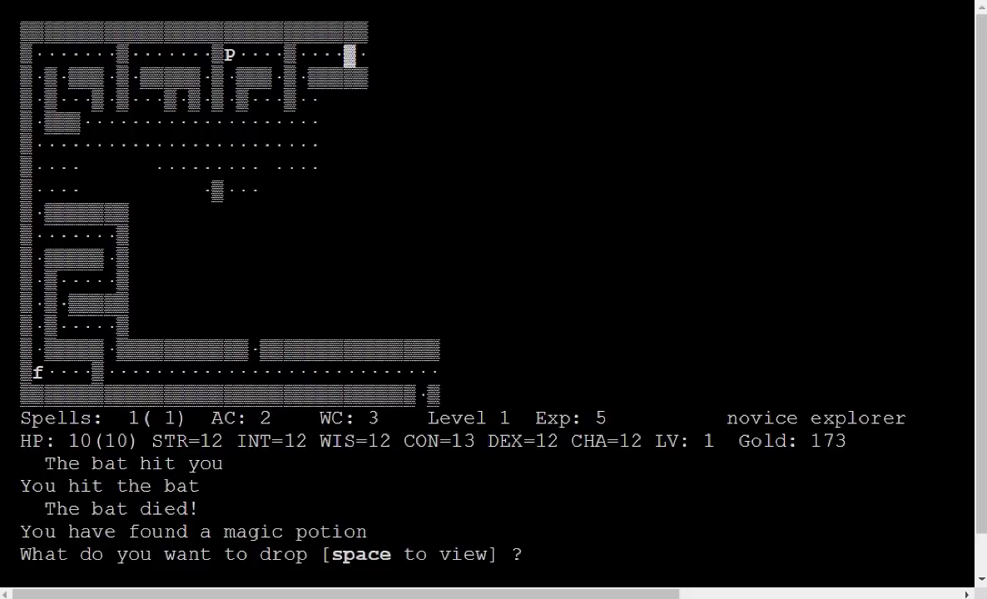
pyautogui.press('space')
# Step: Cancel dropping, step onto the new magic potion and quaff it, then walk right
pyautogui.press('Escape')
pyautogui.press('l')
pyautogui.press('q')
pyautogui.press('h')
pyautogui.press('l')
pyautogui.press('l')
pyautogui.press('l')
pyautogui.press('l')
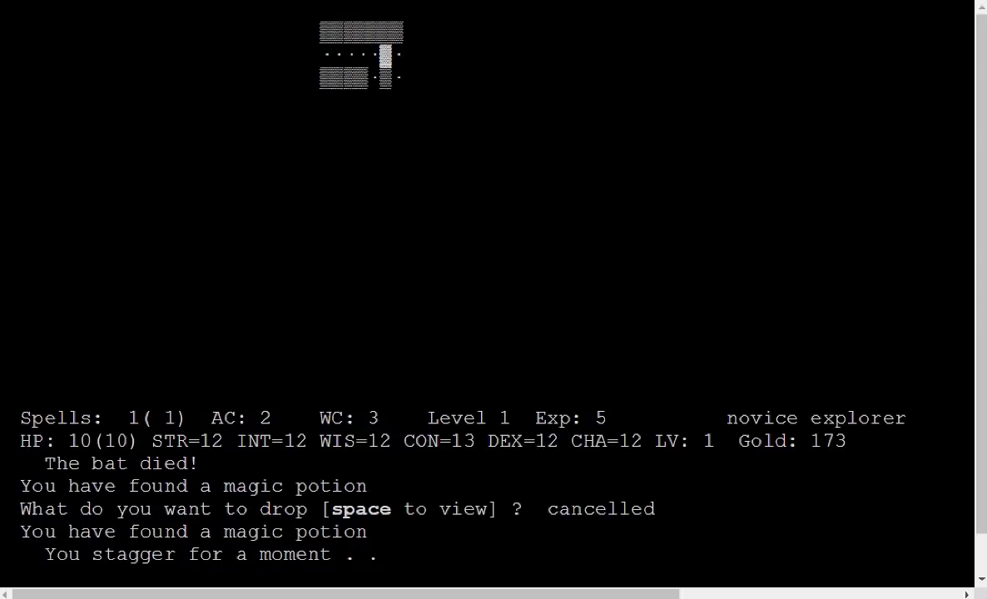
pyautogui.press('l')
# Step: Walk down, quaff potion 'a' during the gnome fight, and attack the hobgoblin
pyautogui.press('j')
pyautogui.press('j')
pyautogui.press('j')
pyautogui.press('j')
pyautogui.press('j')
pyautogui.press('j')
pyautogui.press('j')
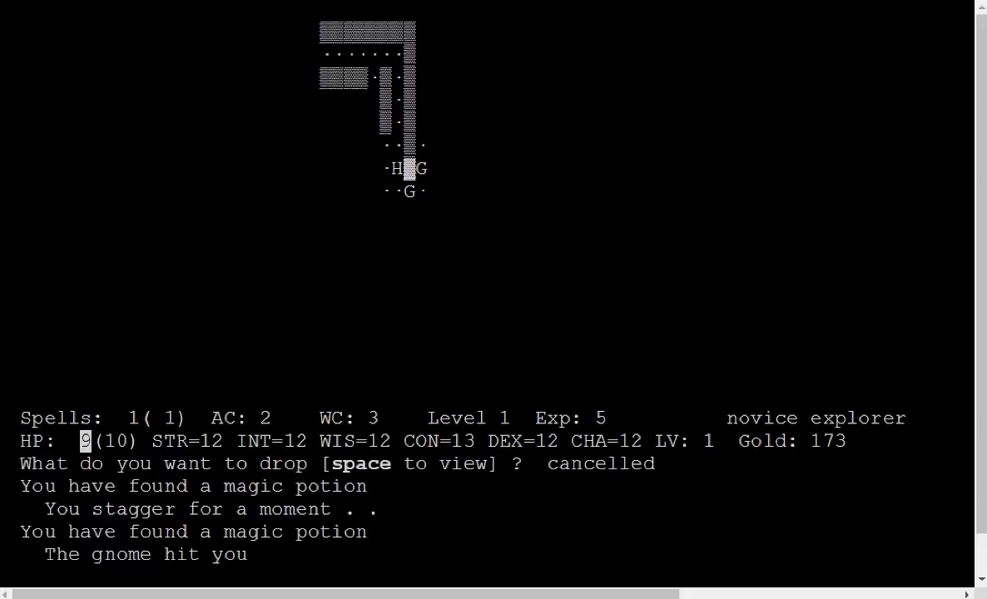
pyautogui.press('q')
pyautogui.press('a')
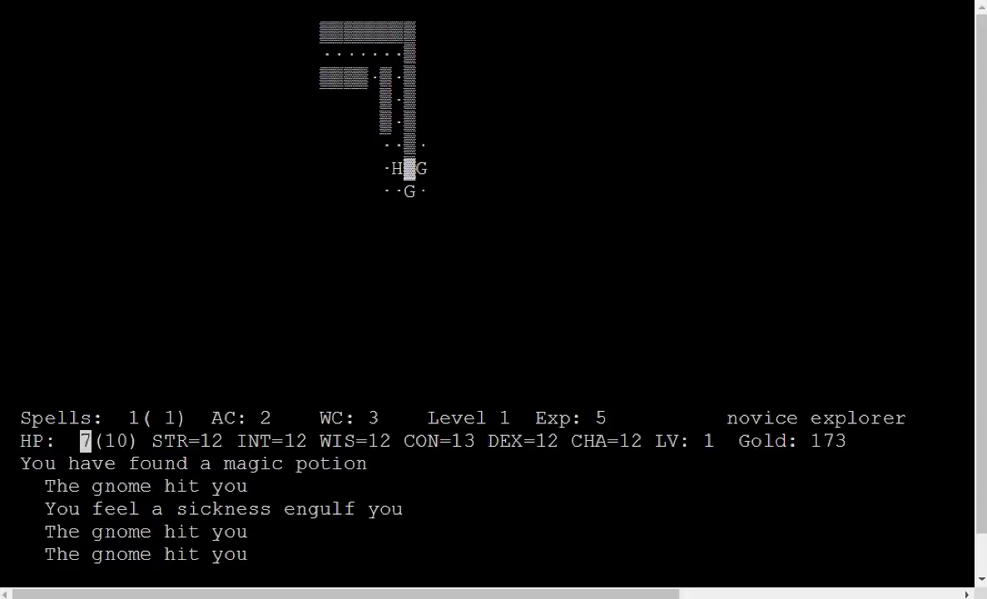
pyautogui.press('h')
pyautogui.press('h')
pyautogui.press('h')
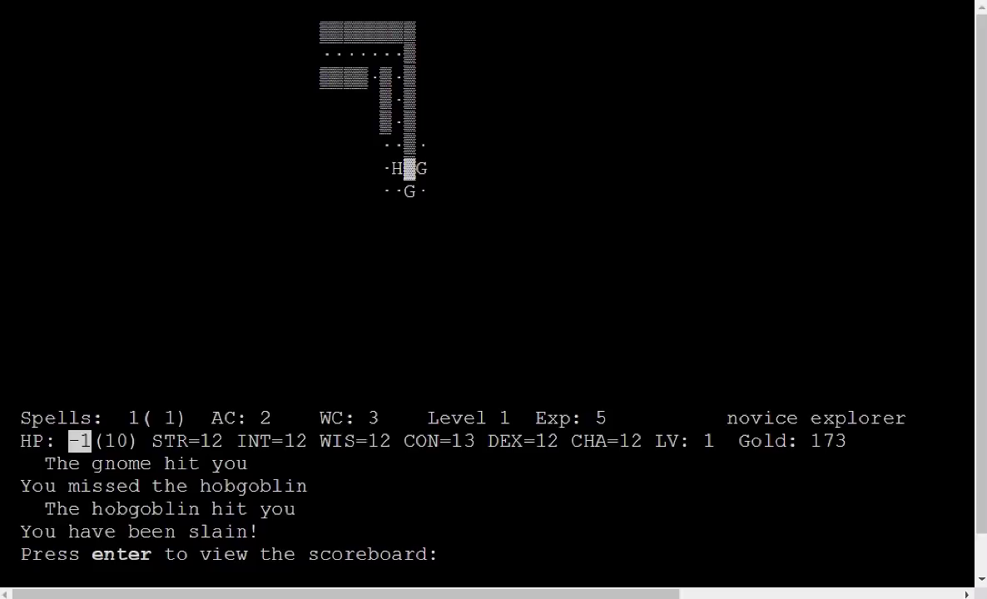